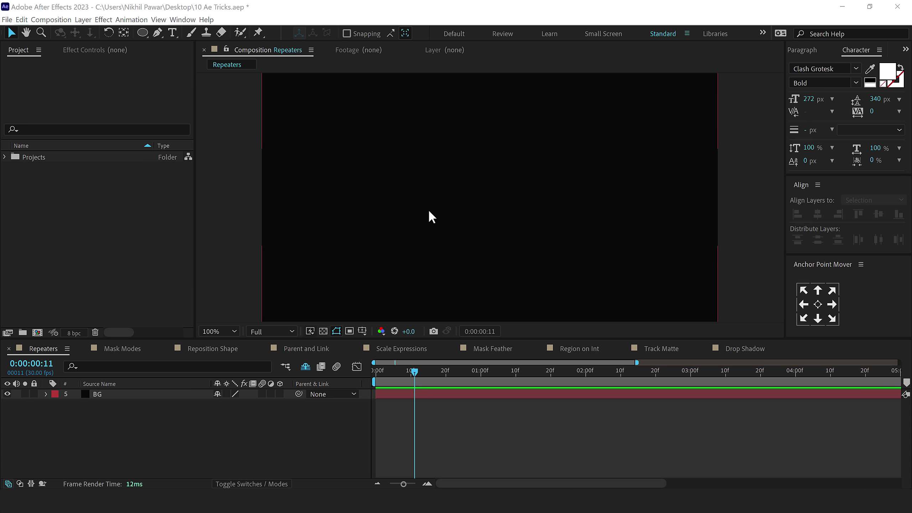
Draw a yellow-outlined circle in the middle of the Repeaters comp with the Ellipse tool
{"action": "left_click", "coordinate": [143, 32]}
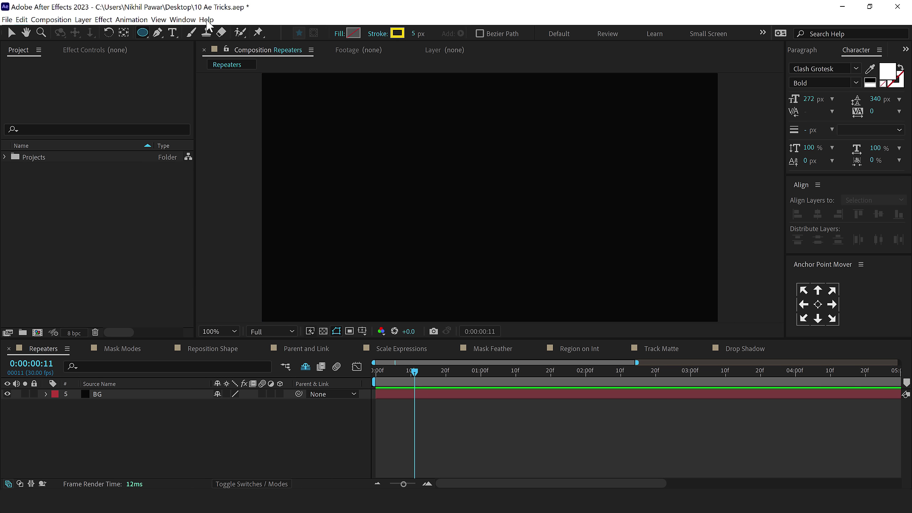
{"action": "mouse_move", "coordinate": [489, 201]}
{"action": "left_mouse_down"}
{"action": "mouse_move", "coordinate": [533, 234]}
{"action": "mouse_move", "coordinate": [526, 231]}
{"action": "left_mouse_up"}
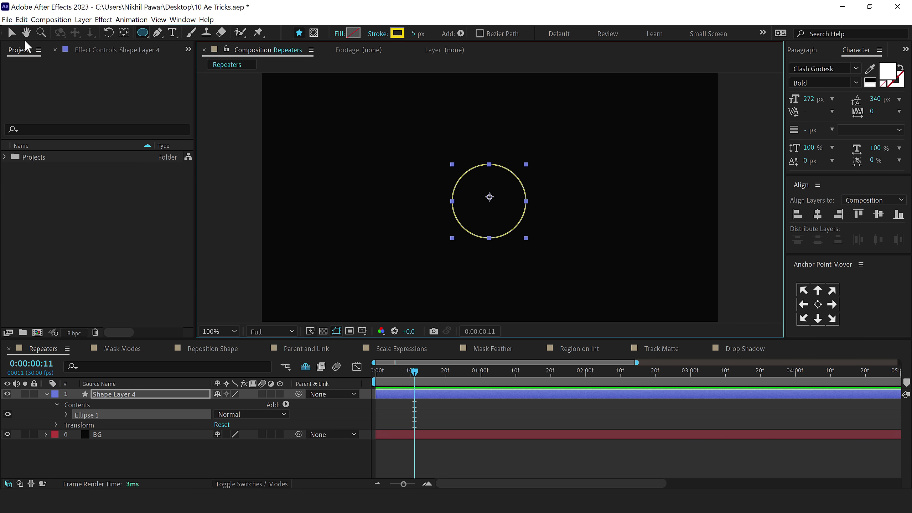
{"action": "left_click", "coordinate": [11, 32]}
{"action": "left_click", "coordinate": [615, 205]}
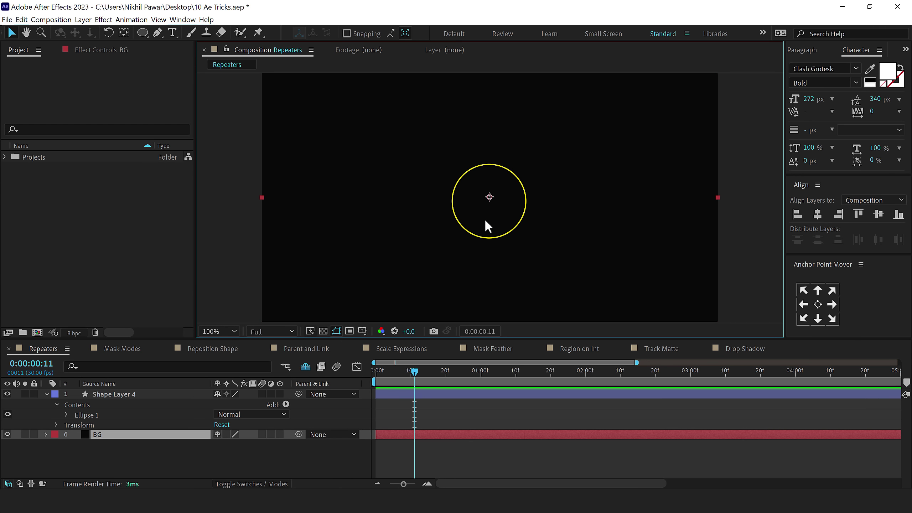
Centre Shape Layer 4's circle horizontally and vertically in the composition
{"action": "left_click", "coordinate": [113, 394]}
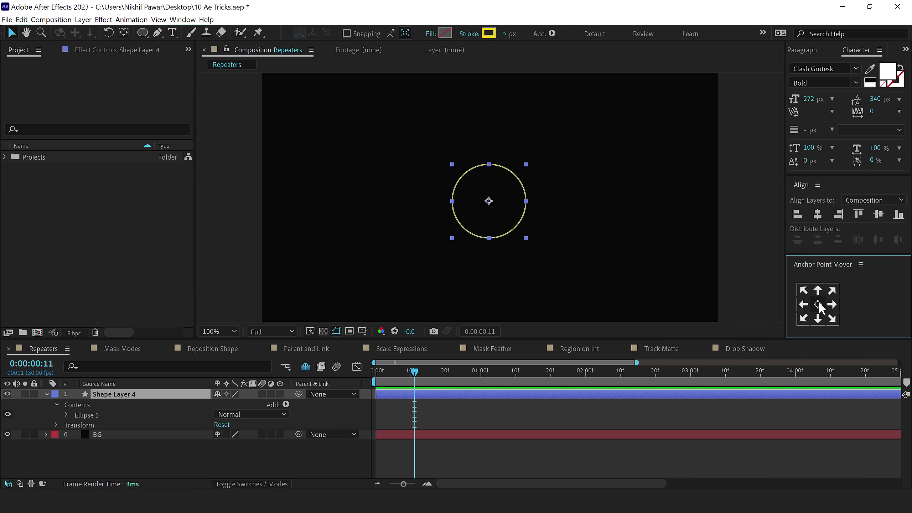
{"action": "left_click", "coordinate": [818, 215]}
{"action": "left_click", "coordinate": [879, 214]}
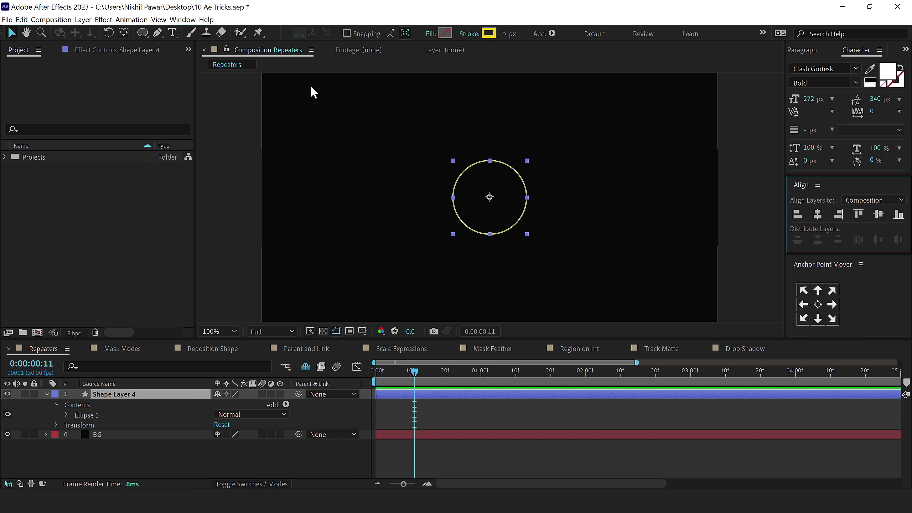
{"action": "left_click", "coordinate": [182, 19]}
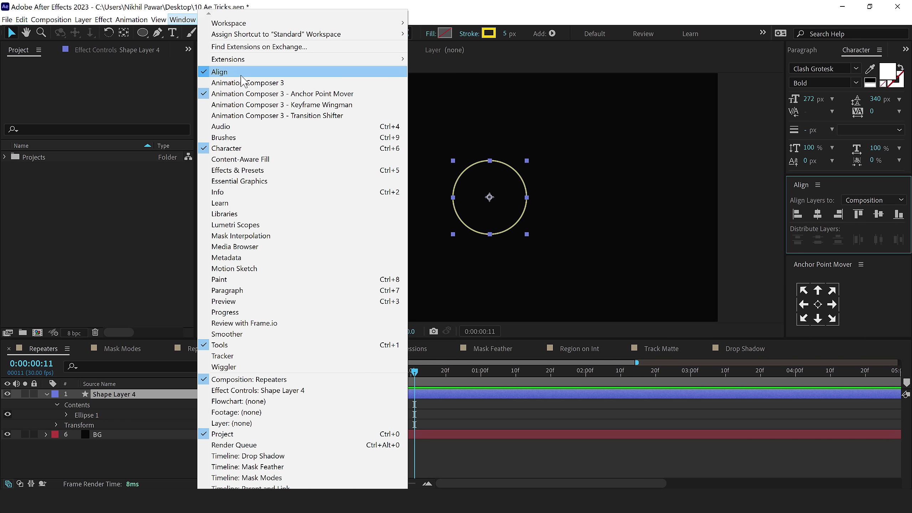
{"action": "left_click", "coordinate": [803, 275]}
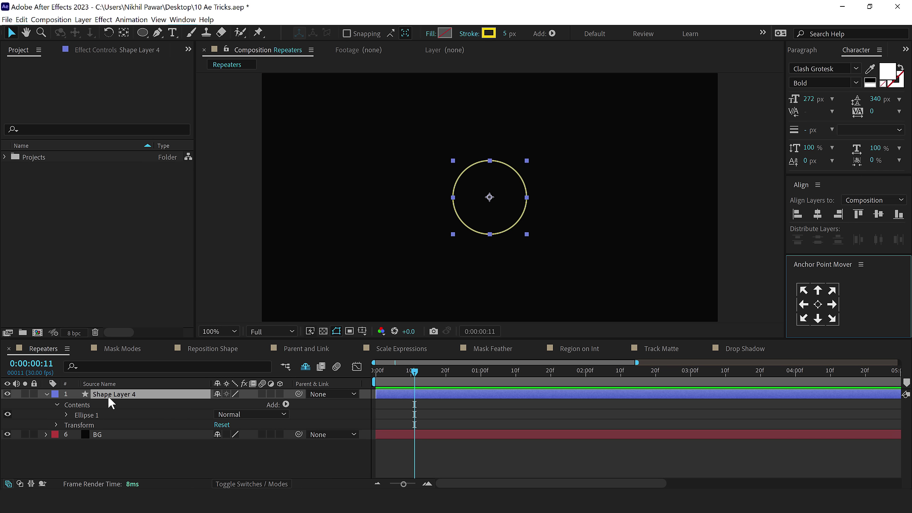
Add a Repeater to Shape Layer 4's contents
{"action": "left_click", "coordinate": [287, 403]}
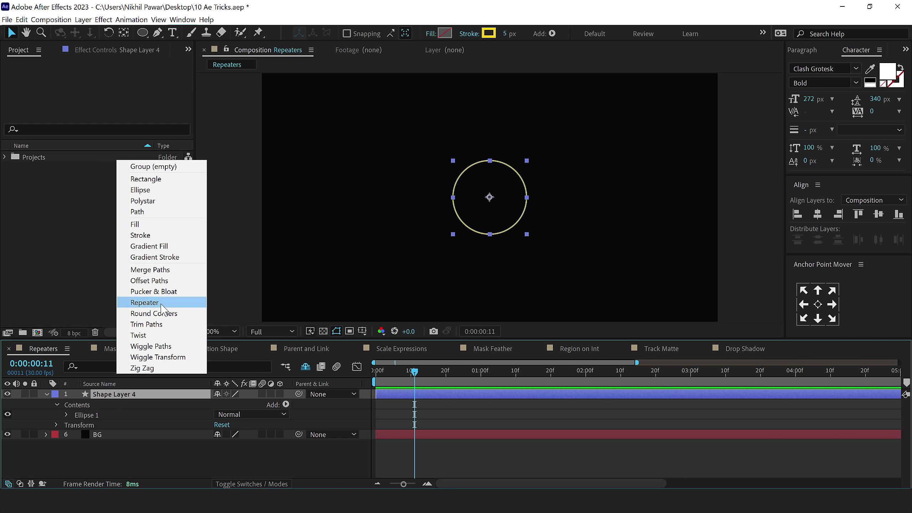
{"action": "left_click", "coordinate": [145, 302]}
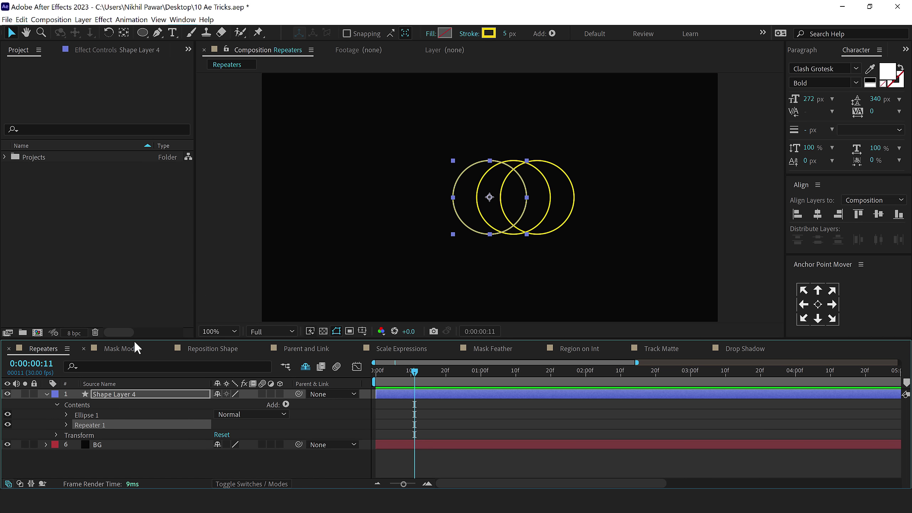
{"action": "left_click_drag", "start_coordinate": [134, 341], "coordinate": [143, 246]}
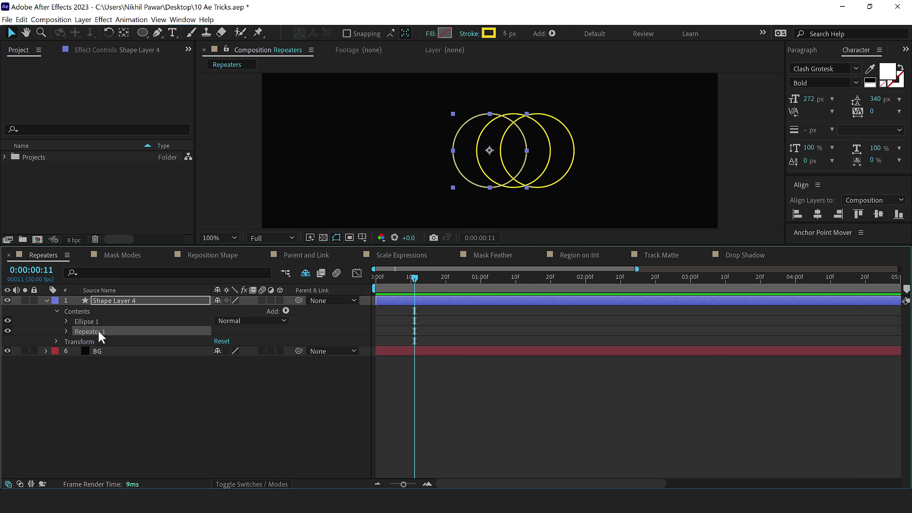
Set Repeater 1 Copies to 12, leaving Offset at 0
{"action": "left_click", "coordinate": [66, 331]}
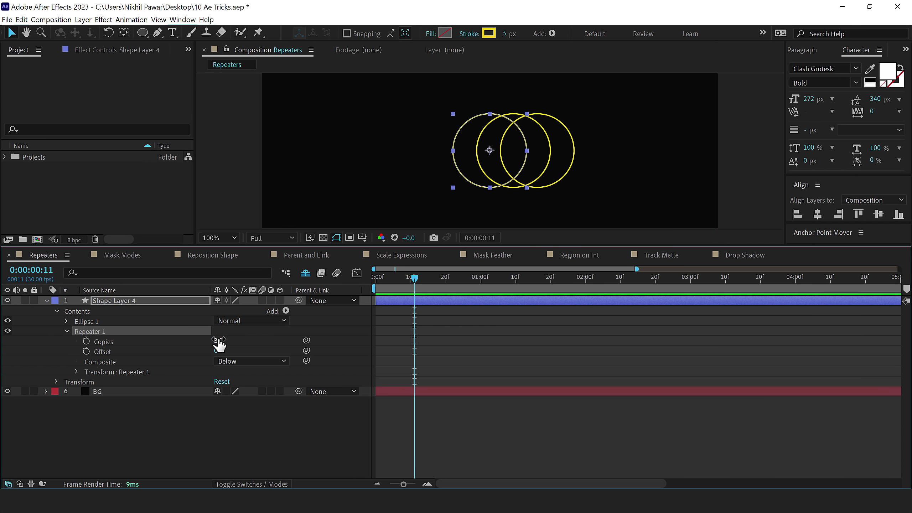
{"action": "left_click_drag", "start_coordinate": [218, 342], "coordinate": [232, 337]}
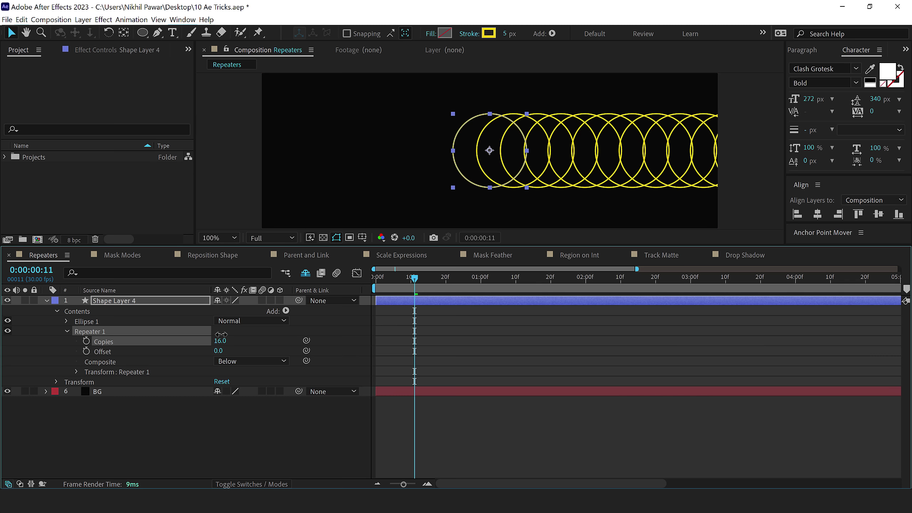
{"action": "left_click", "coordinate": [221, 341]}
{"action": "type", "text": "12"}
{"action": "key", "text": "Return"}
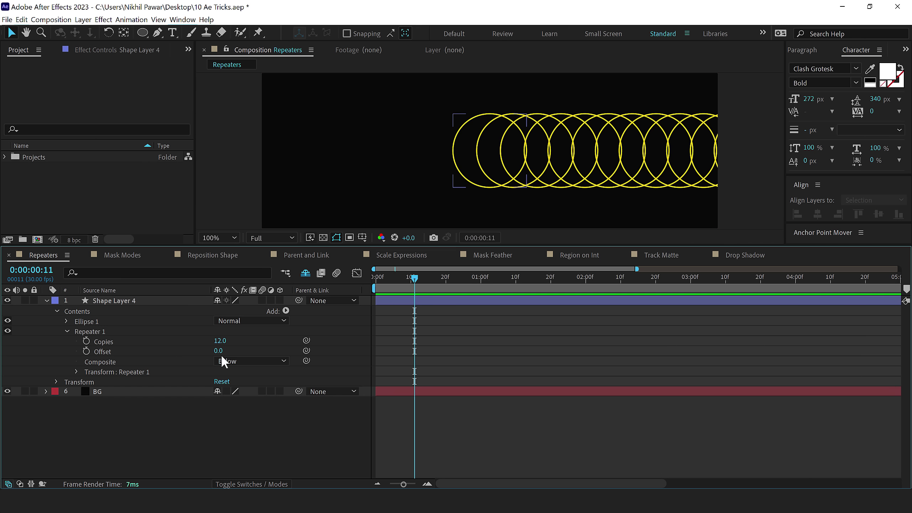
{"action": "left_click_drag", "start_coordinate": [220, 352], "coordinate": [212, 344]}
{"action": "key", "text": "ctrl+z"}
Set the Repeater 1 transform to Position 0,0, Scale 123% and Rotation 0x+42°
{"action": "left_click", "coordinate": [76, 372]}
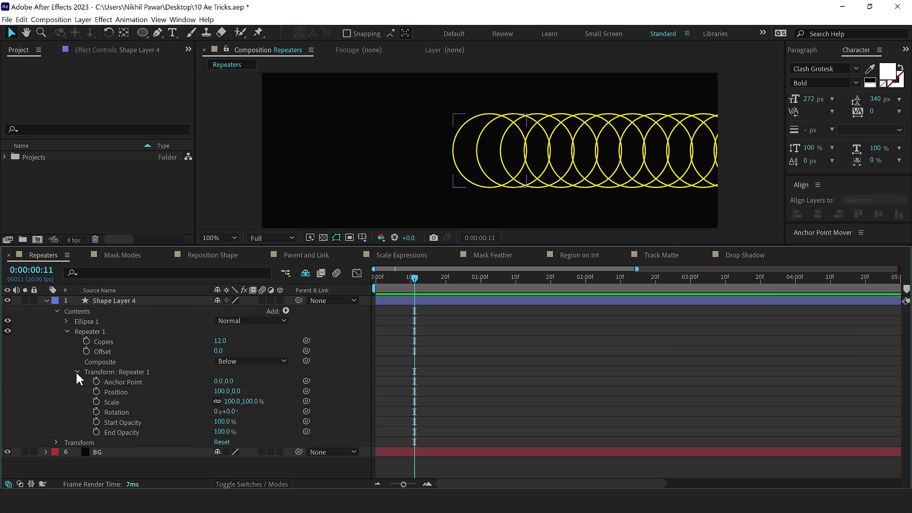
{"action": "left_click", "coordinate": [220, 392]}
{"action": "type", "text": "0"}
{"action": "key", "text": "Return"}
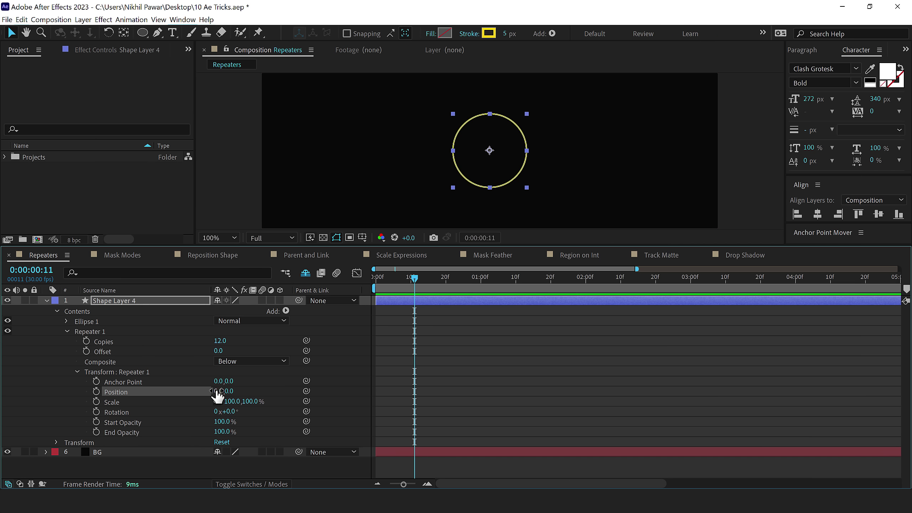
{"action": "left_click_drag", "start_coordinate": [247, 401], "coordinate": [180, 414]}
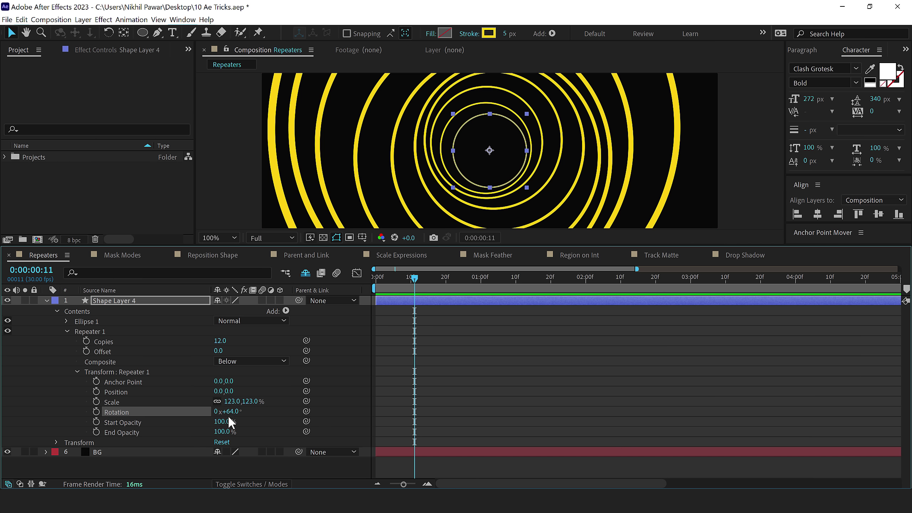
{"action": "left_click_drag", "start_coordinate": [229, 413], "coordinate": [235, 436]}
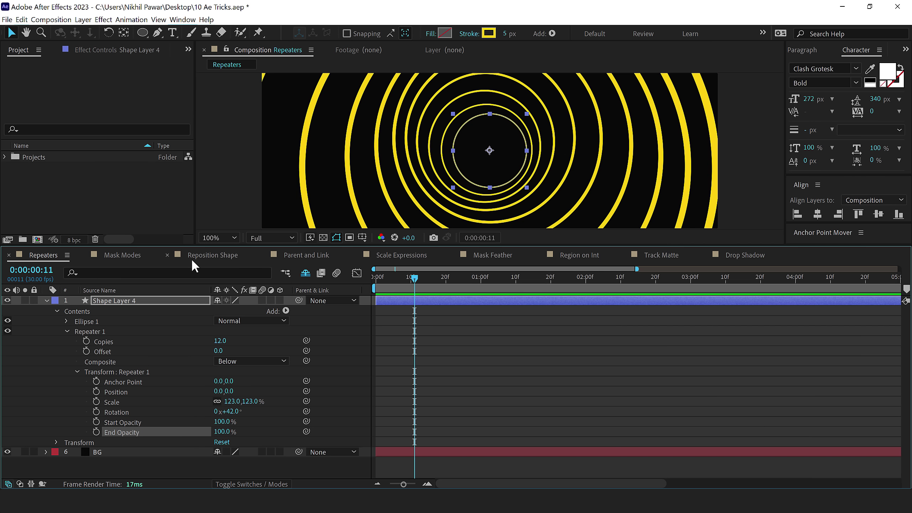
Open the Effects & Presets panel and search for 'turbu'
{"action": "left_click", "coordinate": [47, 301]}
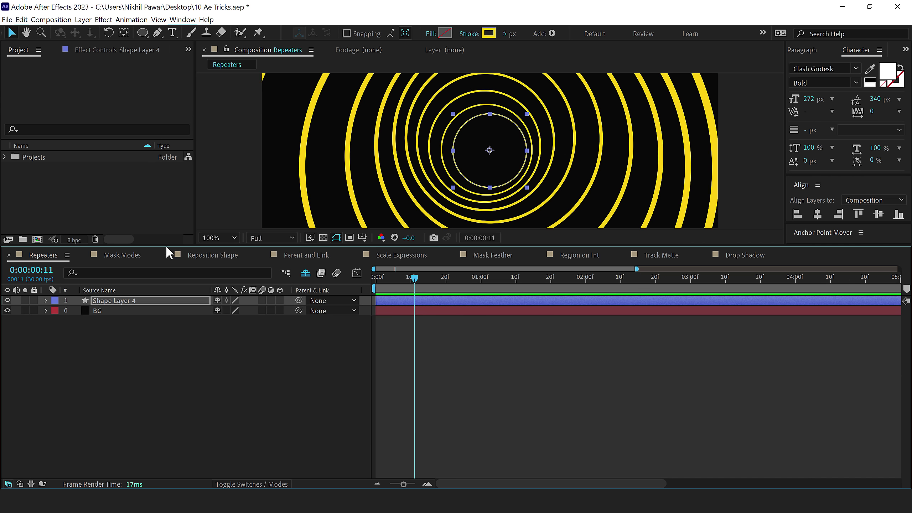
{"action": "left_click_drag", "start_coordinate": [164, 246], "coordinate": [164, 358]}
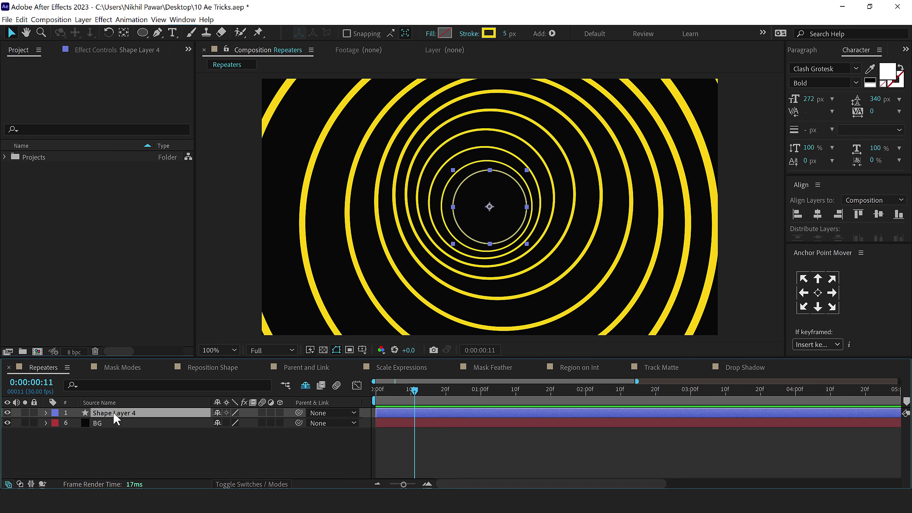
{"action": "left_click", "coordinate": [182, 19]}
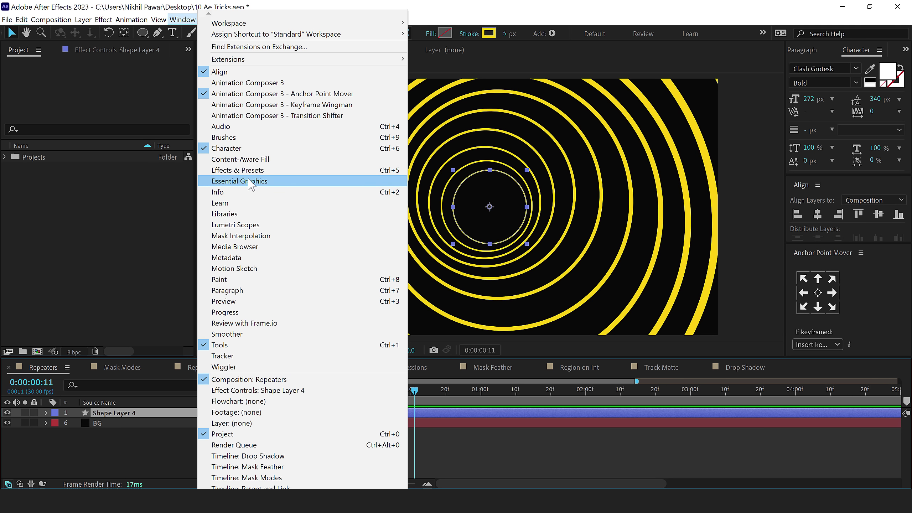
{"action": "left_click", "coordinate": [240, 170]}
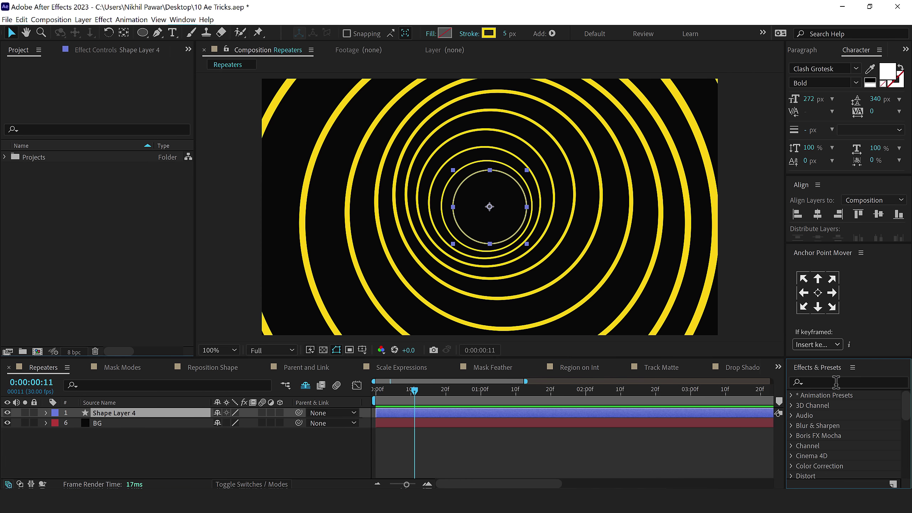
{"action": "left_click", "coordinate": [835, 382]}
{"action": "type", "text": "turbu"}
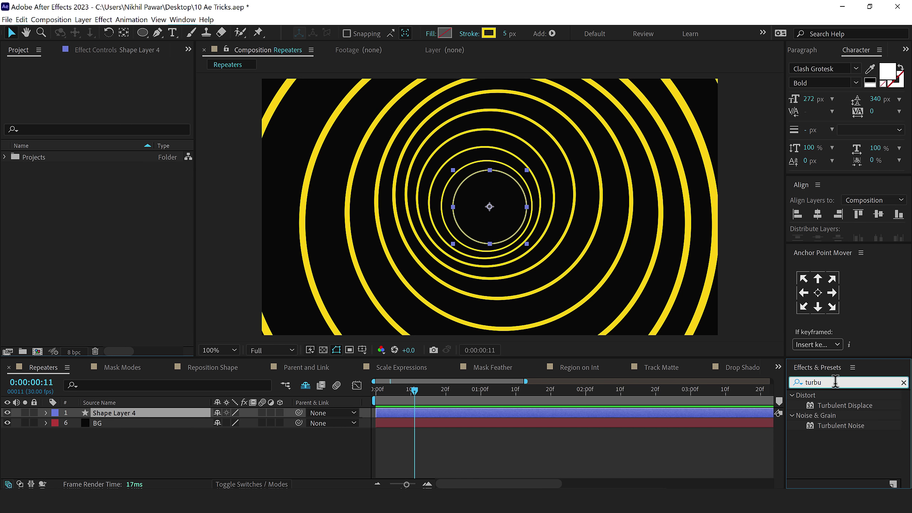
Apply Turbulent Displace to the rings with Amount 56, Size 91 and Evolution 1x+54°
{"action": "double_click", "coordinate": [850, 409]}
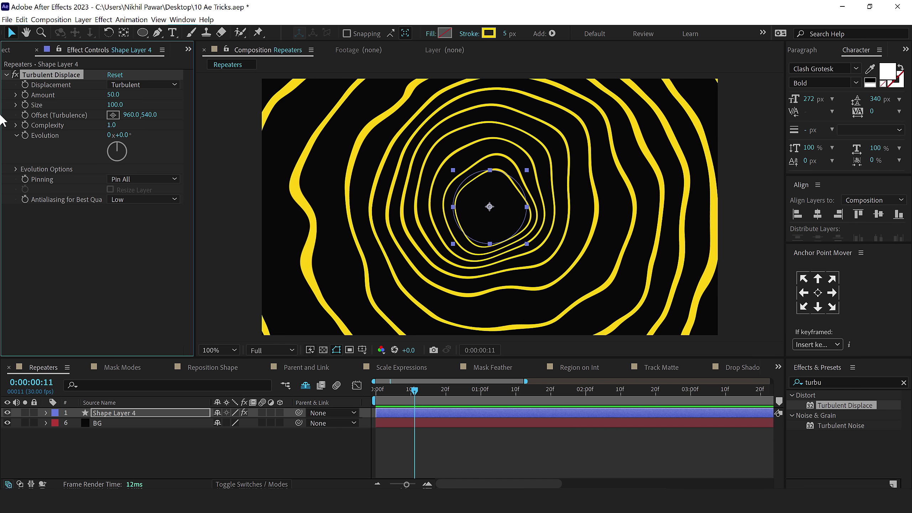
{"action": "left_click_drag", "start_coordinate": [115, 104], "coordinate": [90, 91]}
{"action": "left_click_drag", "start_coordinate": [114, 134], "coordinate": [415, 267]}
Set the Turbulent Displace Evolution to 1x+87.6° at the comp's last frame
{"action": "left_click_drag", "start_coordinate": [402, 393], "coordinate": [334, 387]}
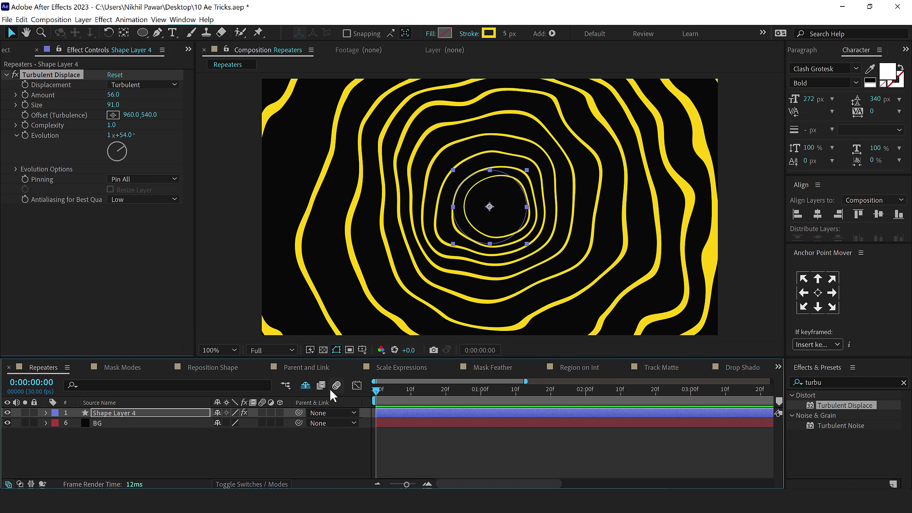
{"action": "left_click", "coordinate": [31, 137]}
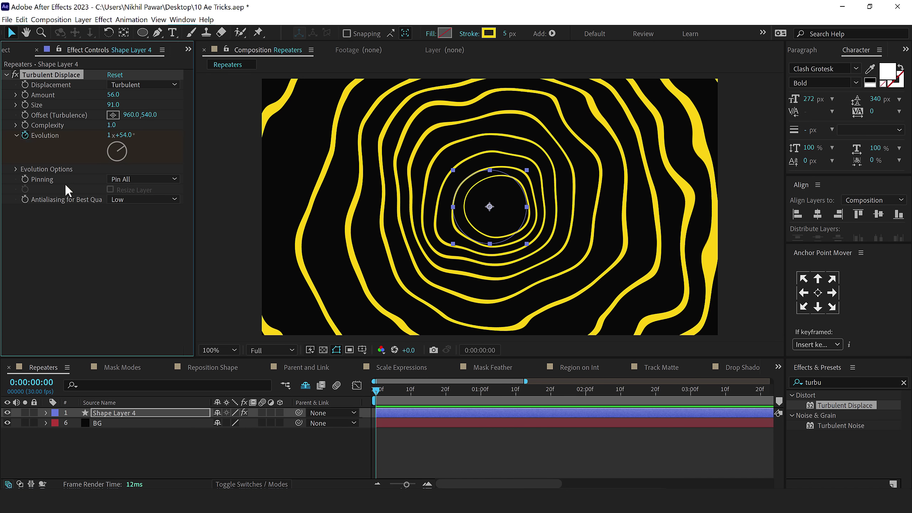
{"action": "left_click", "coordinate": [432, 400]}
{"action": "key", "text": "End"}
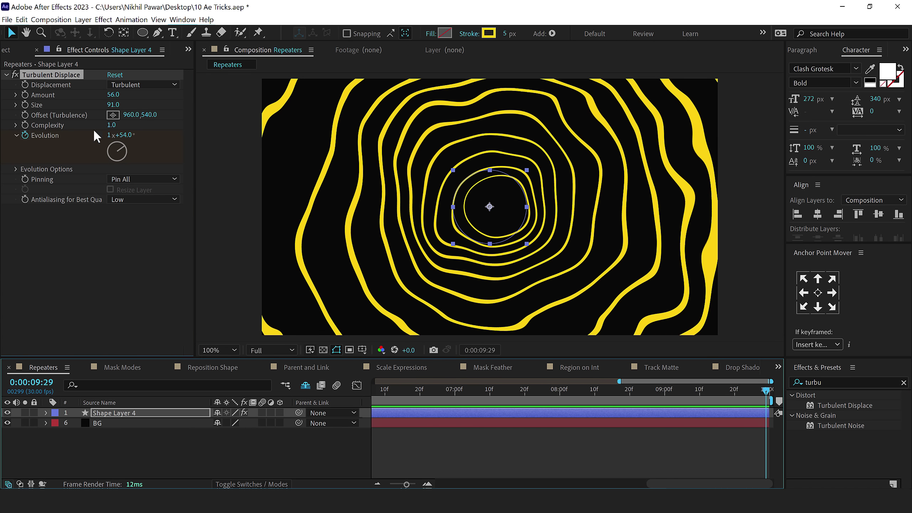
{"action": "left_click_drag", "start_coordinate": [120, 135], "coordinate": [358, 194]}
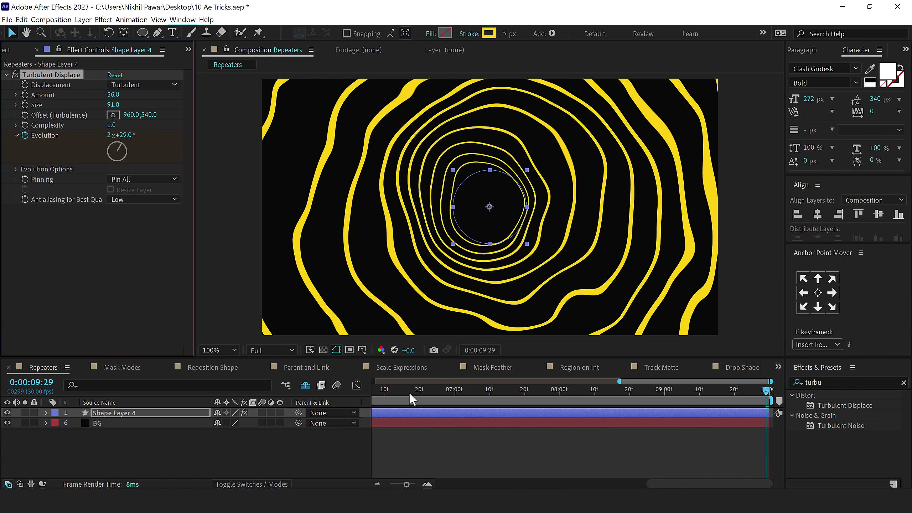
Preview the ring animation from the start, stopping at the 1-second mark
{"action": "left_click_drag", "start_coordinate": [411, 394], "coordinate": [311, 397]}
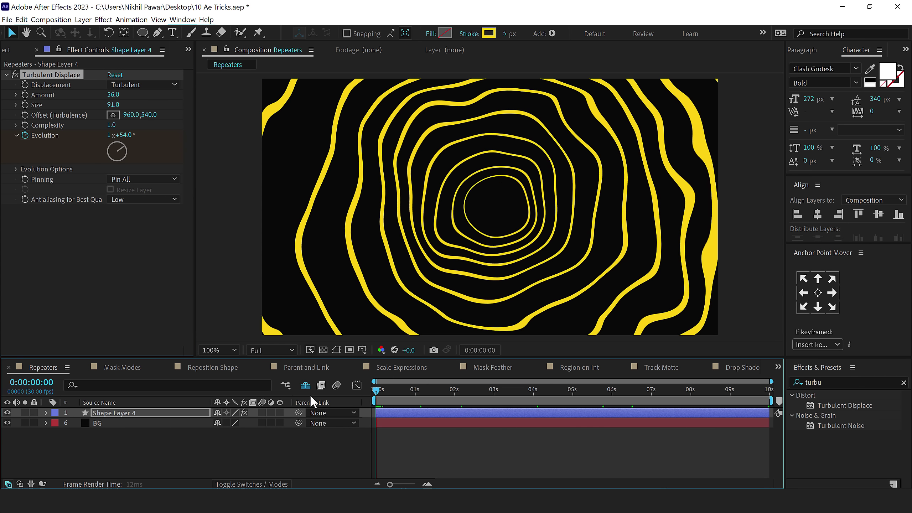
{"action": "key", "text": "space"}
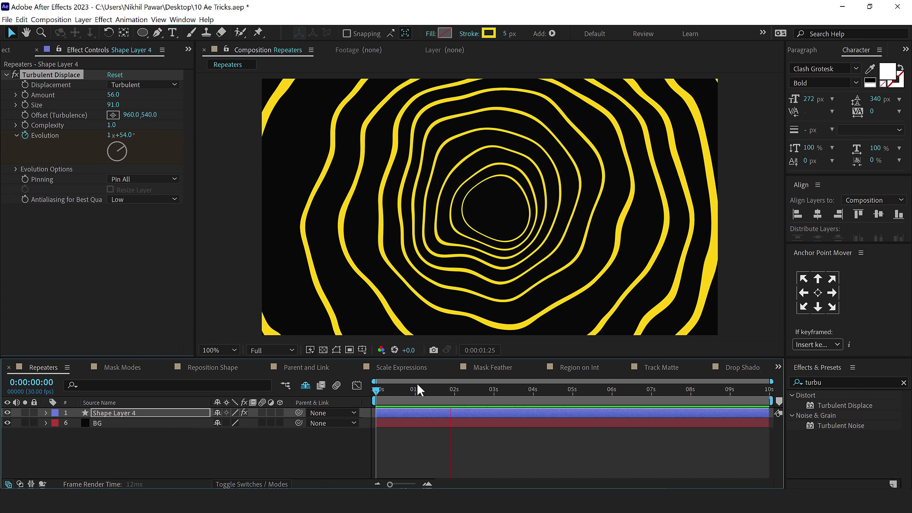
{"action": "left_click", "coordinate": [414, 394]}
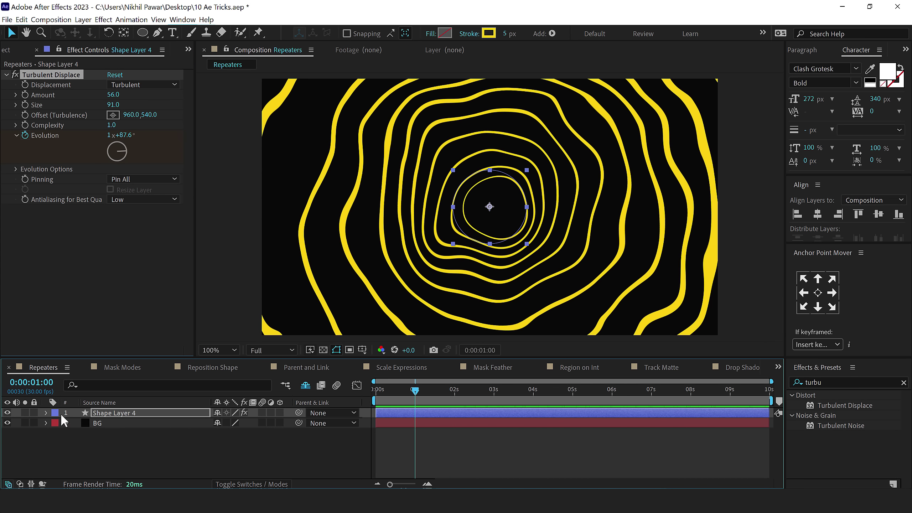
Reduce Shape Layer 4's Repeater 1 to 10 copies
{"action": "left_click", "coordinate": [46, 413]}
{"action": "left_click", "coordinate": [314, 433]}
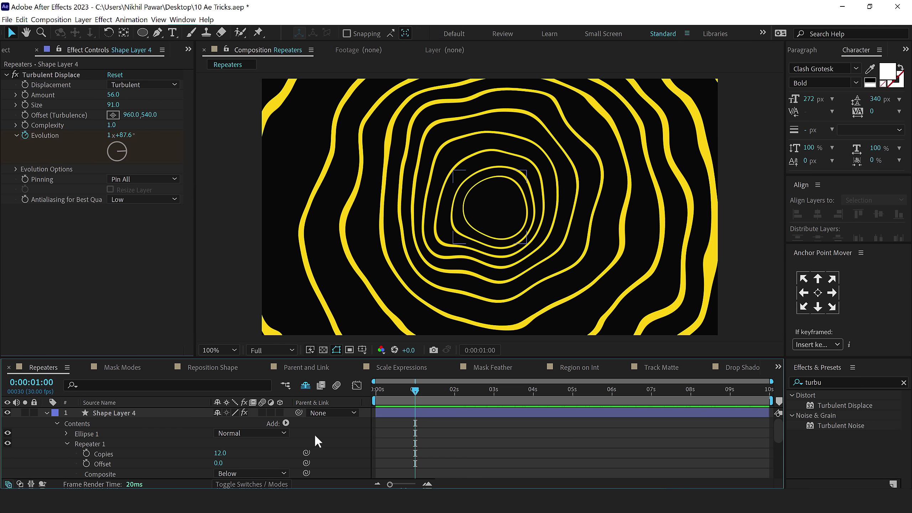
{"action": "mouse_move", "coordinate": [223, 453]}
{"action": "left_mouse_down"}
{"action": "mouse_move", "coordinate": [201, 454]}
{"action": "mouse_move", "coordinate": [252, 453]}
{"action": "mouse_move", "coordinate": [209, 457]}
{"action": "left_mouse_up"}
{"action": "scroll", "coordinate": [66, 442], "scroll_direction": "down", "scroll_amount": 3}
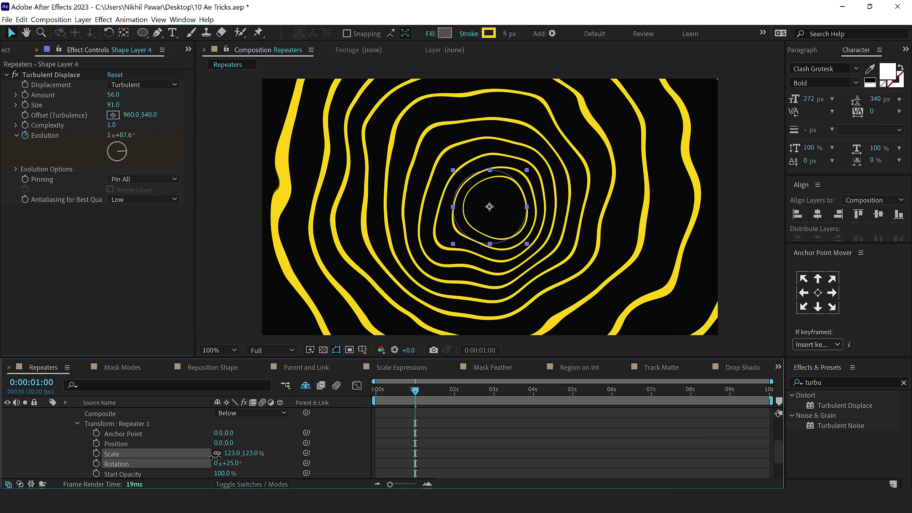
{"action": "left_click", "coordinate": [51, 439]}
{"action": "scroll", "coordinate": [59, 421], "scroll_direction": "up", "scroll_amount": 5}
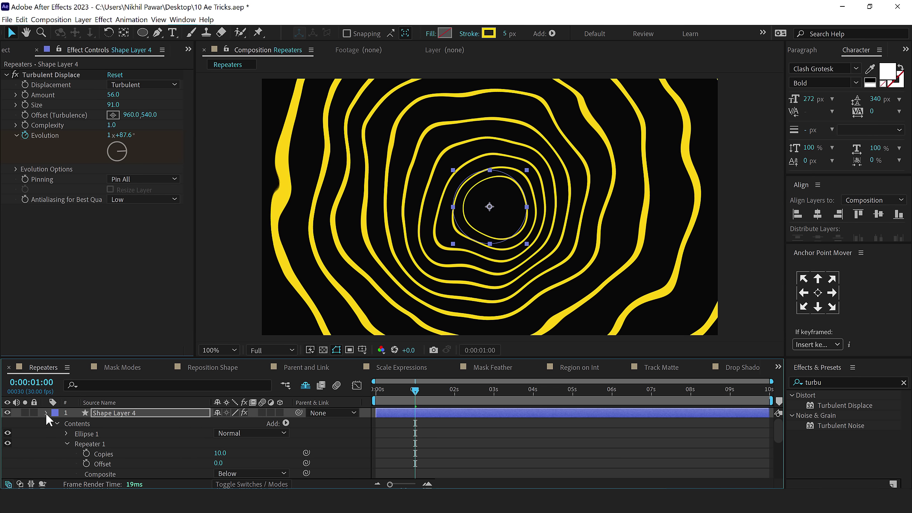
Move Shape Layer 4 below the Hello! title layers, just above BG, and preview
{"action": "left_click", "coordinate": [47, 413]}
{"action": "left_click_drag", "start_coordinate": [85, 357], "coordinate": [86, 303]}
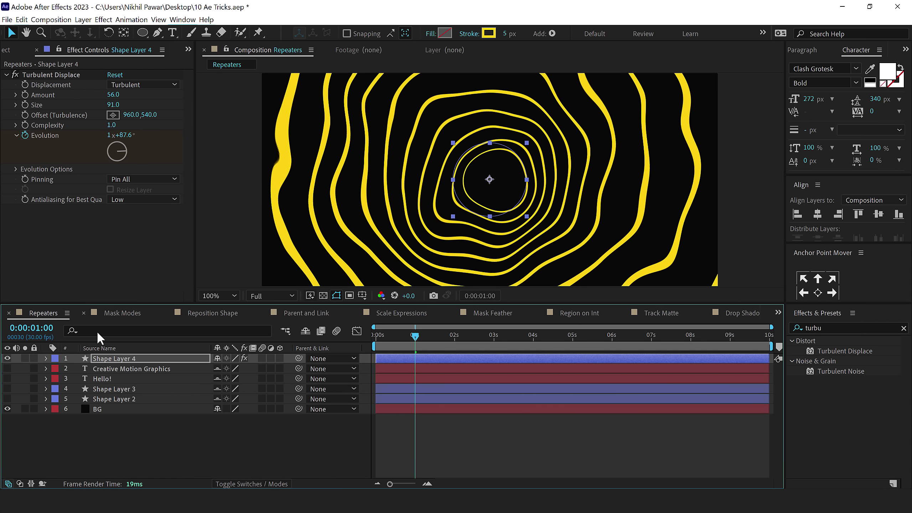
{"action": "left_click_drag", "start_coordinate": [105, 363], "coordinate": [106, 399]}
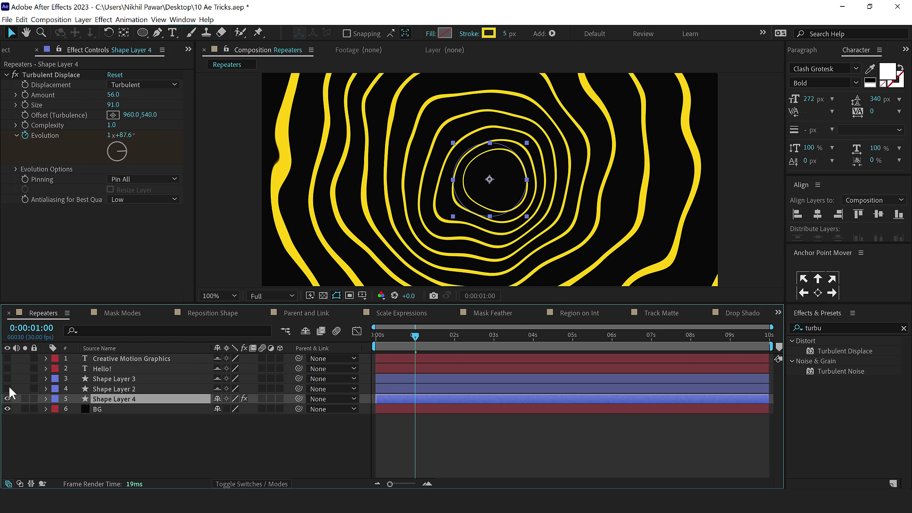
{"action": "left_click", "coordinate": [148, 443]}
{"action": "left_click_drag", "start_coordinate": [411, 305], "coordinate": [341, 413]}
{"action": "key", "text": "space"}
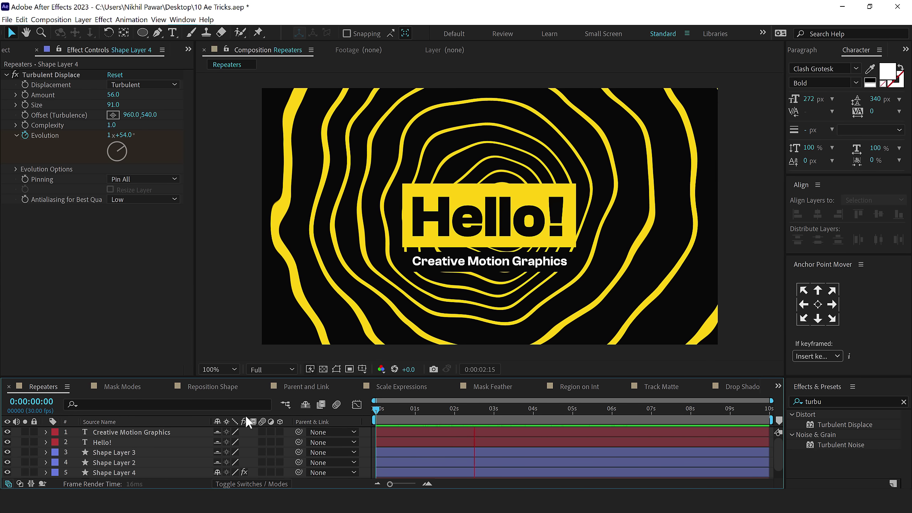
{"action": "left_click", "coordinate": [419, 414]}
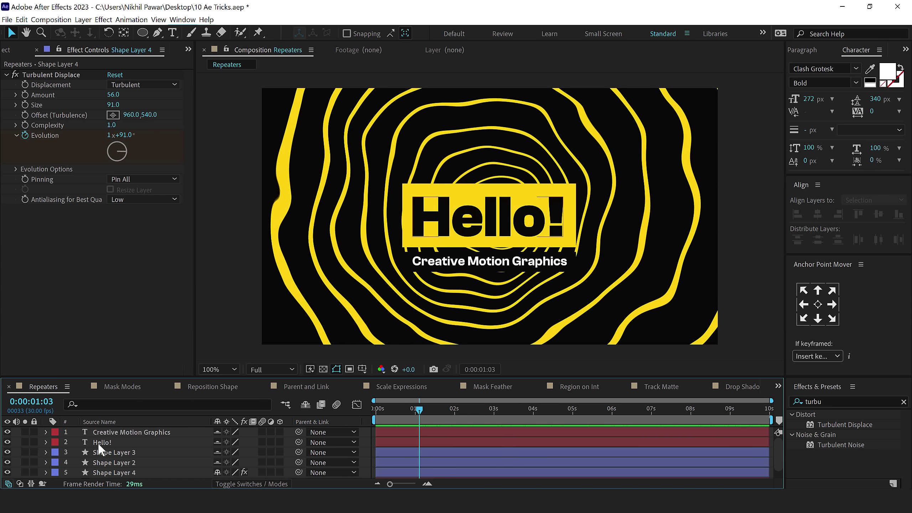
Duplicate Shape Layer 4 and give the copy a pink F42552 stroke
{"action": "scroll", "coordinate": [121, 463], "scroll_direction": "down", "scroll_amount": 1}
{"action": "left_click", "coordinate": [118, 463]}
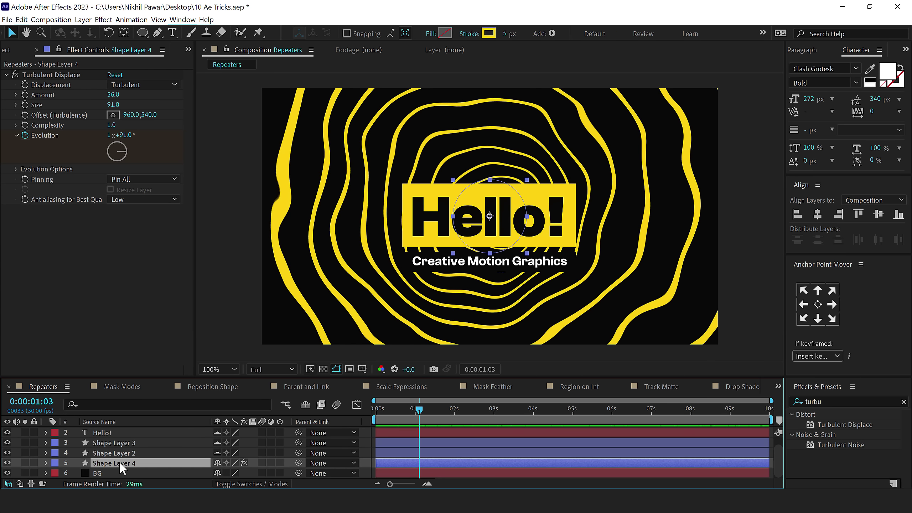
{"action": "key", "text": "ctrl+d"}
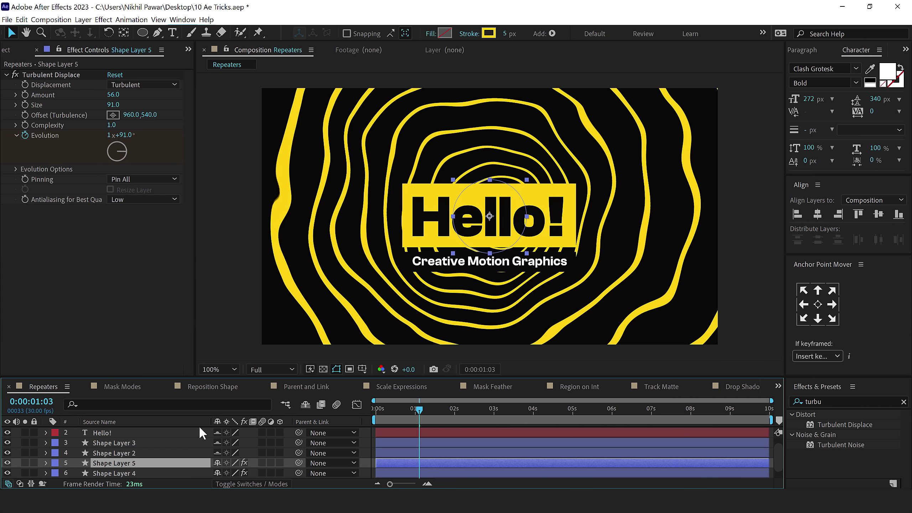
{"action": "left_click", "coordinate": [489, 33]}
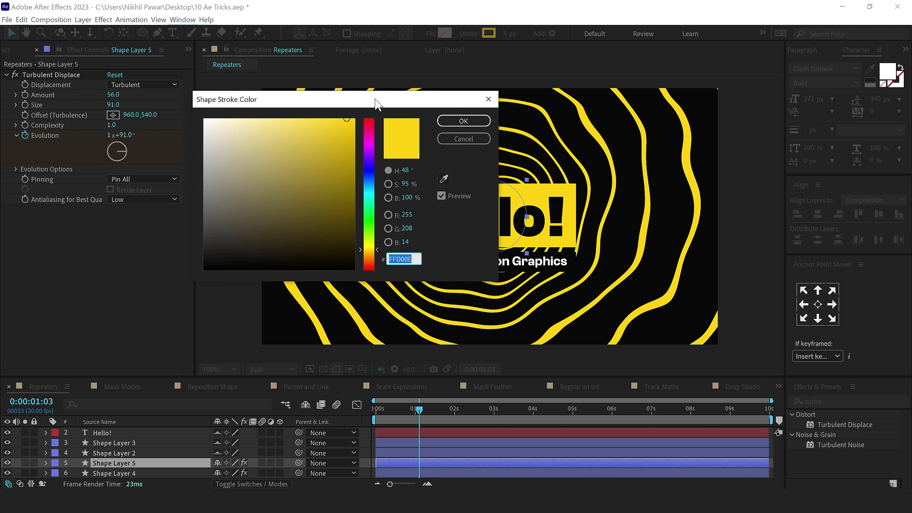
{"action": "type", "text": "F42552"}
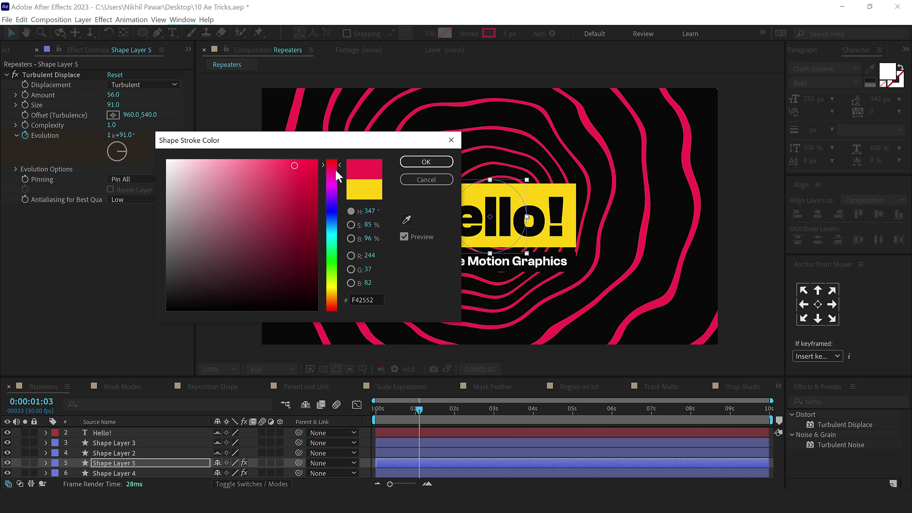
{"action": "left_click", "coordinate": [424, 164]}
Set the duplicate's stroke width to 2 px, keeping the pink colour
{"action": "left_click", "coordinate": [509, 33]}
{"action": "type", "text": "2"}
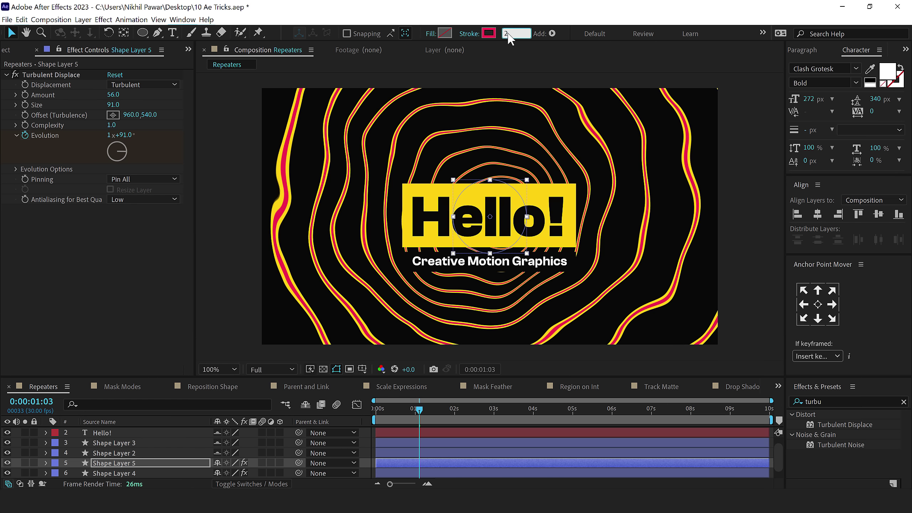
{"action": "key", "text": "Return"}
{"action": "left_click", "coordinate": [489, 33]}
{"action": "left_click_drag", "start_coordinate": [252, 187], "coordinate": [29, 94]}
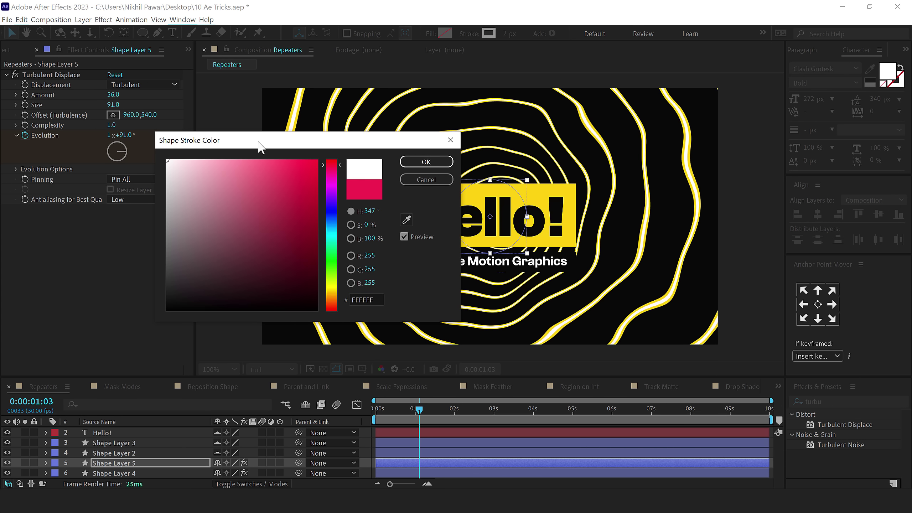
{"action": "left_click", "coordinate": [407, 180]}
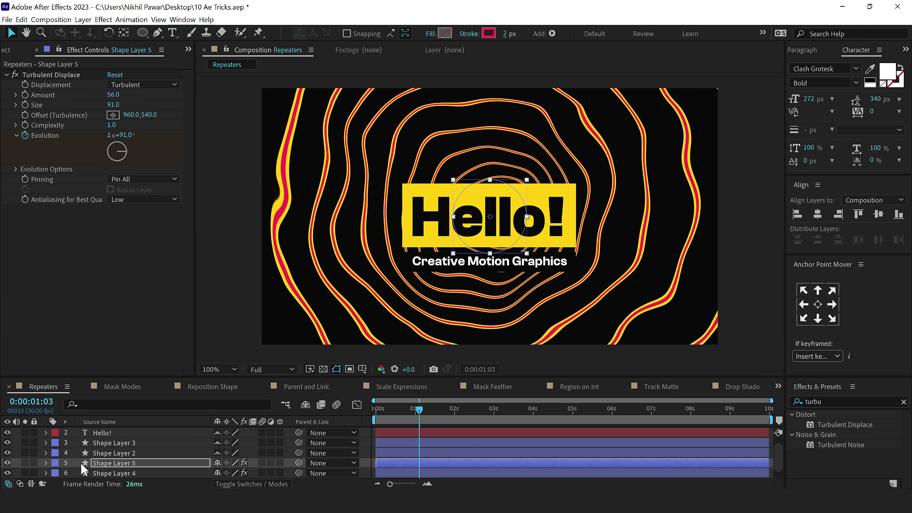
Set Shape Layer 5's repeater Scale to 126% and Rotation to about 32°
{"action": "key", "text": "u"}
{"action": "key", "text": "u"}
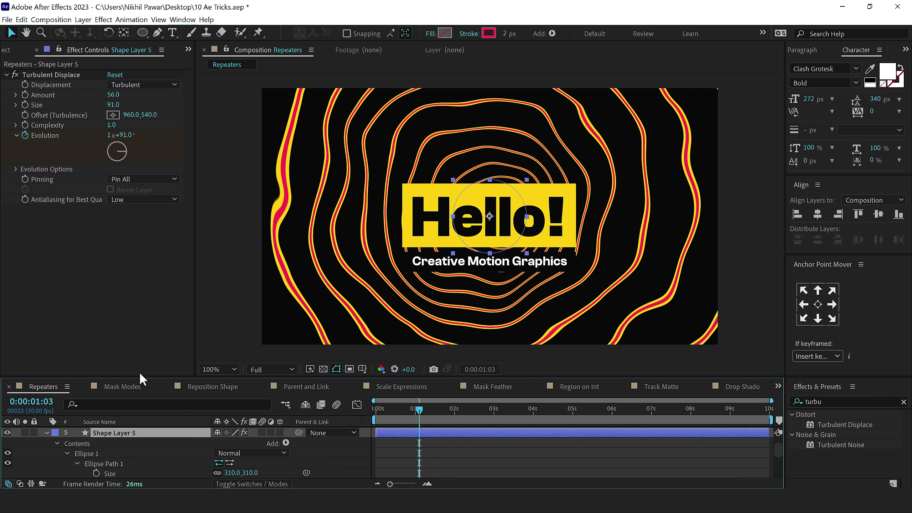
{"action": "left_click_drag", "start_coordinate": [140, 375], "coordinate": [163, 255]}
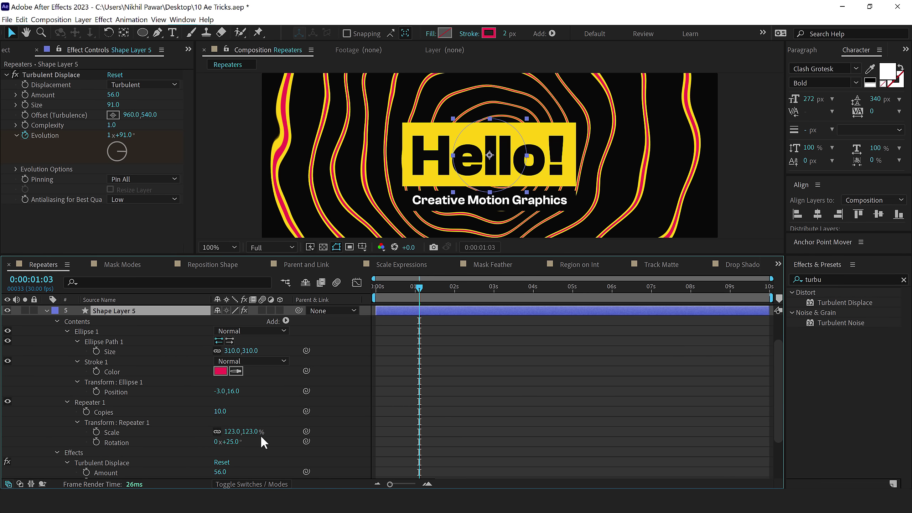
{"action": "left_click_drag", "start_coordinate": [244, 432], "coordinate": [250, 431]}
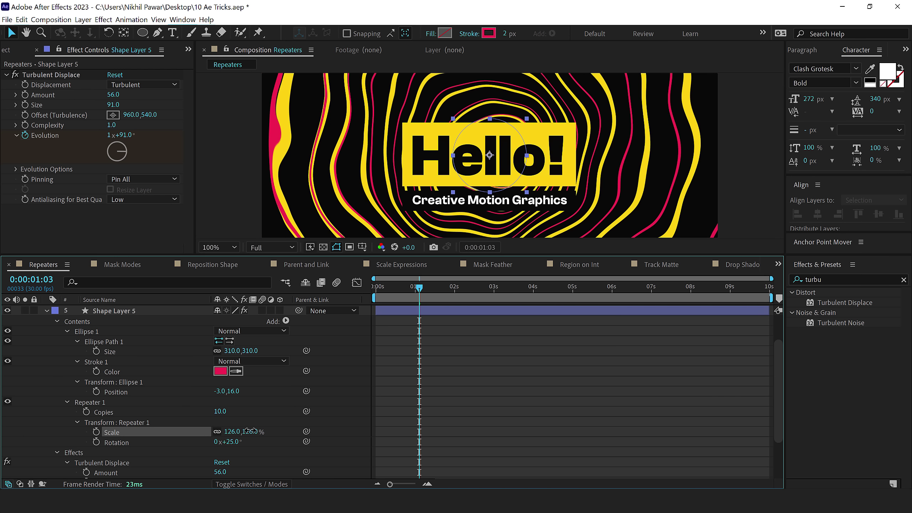
{"action": "left_click_drag", "start_coordinate": [233, 442], "coordinate": [235, 442]}
Preview the interleaved pink and yellow ring animation from the start
{"action": "left_click", "coordinate": [47, 310]}
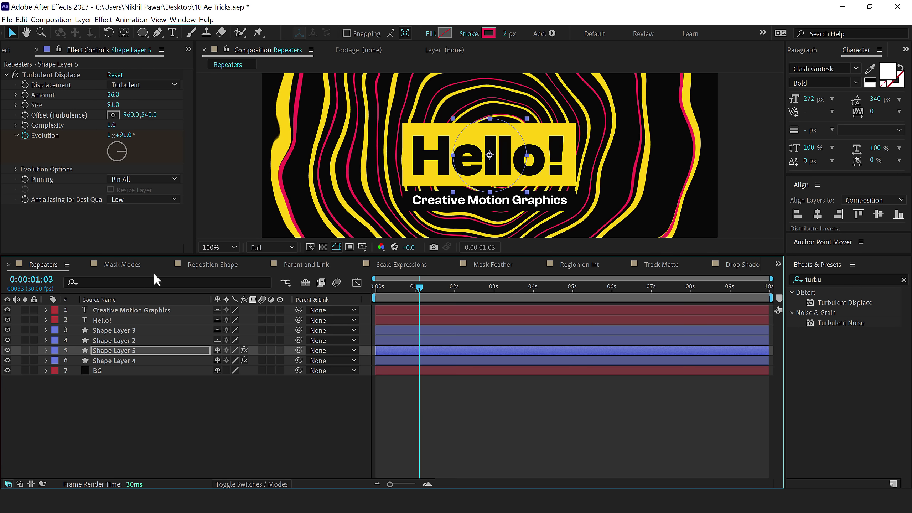
{"action": "left_click_drag", "start_coordinate": [153, 256], "coordinate": [154, 350]}
{"action": "left_click", "coordinate": [390, 472]}
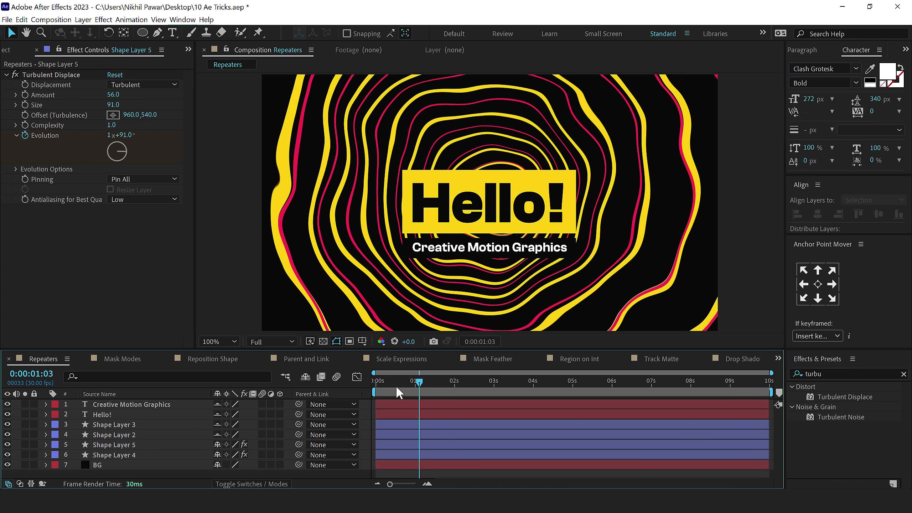
{"action": "left_click_drag", "start_coordinate": [396, 385], "coordinate": [350, 388]}
{"action": "key", "text": "space"}
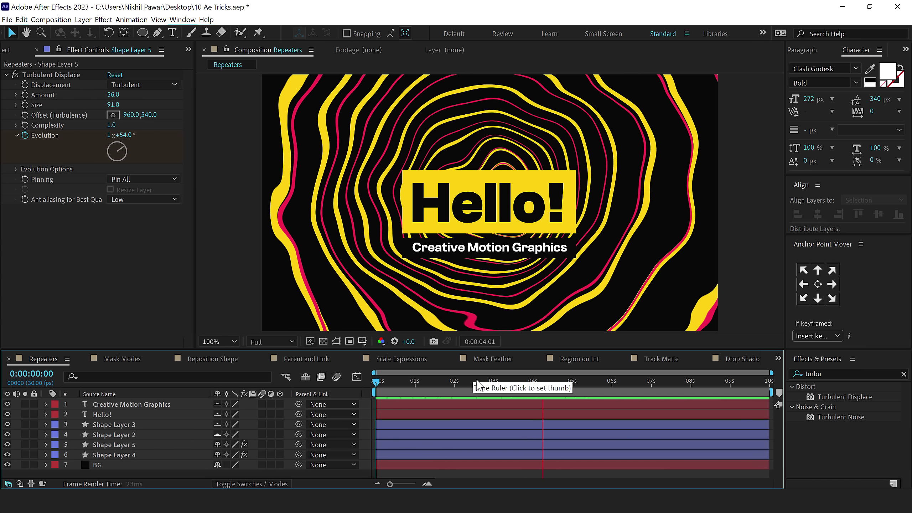
Draw a rectangular mask on the pink Mask layer in the Mask Modes comp
{"action": "key", "text": "space"}
{"action": "left_click", "coordinate": [118, 359]}
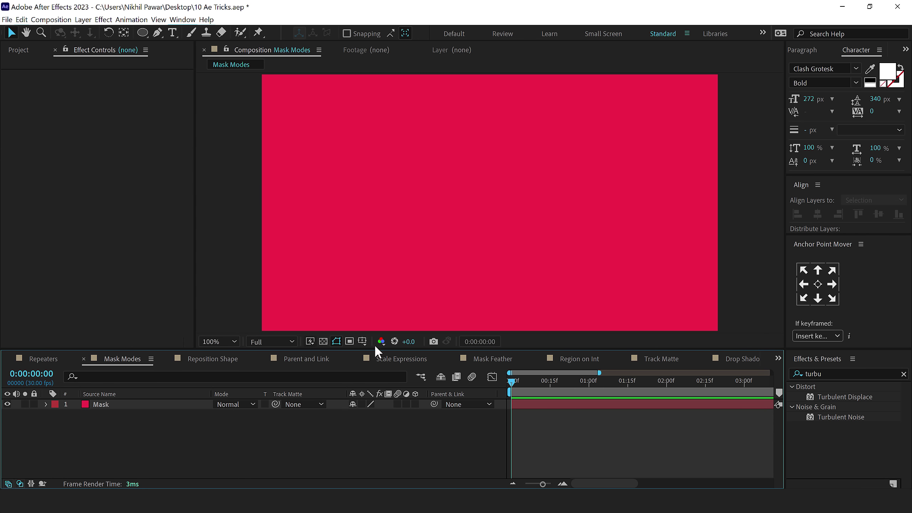
{"action": "left_click", "coordinate": [127, 404]}
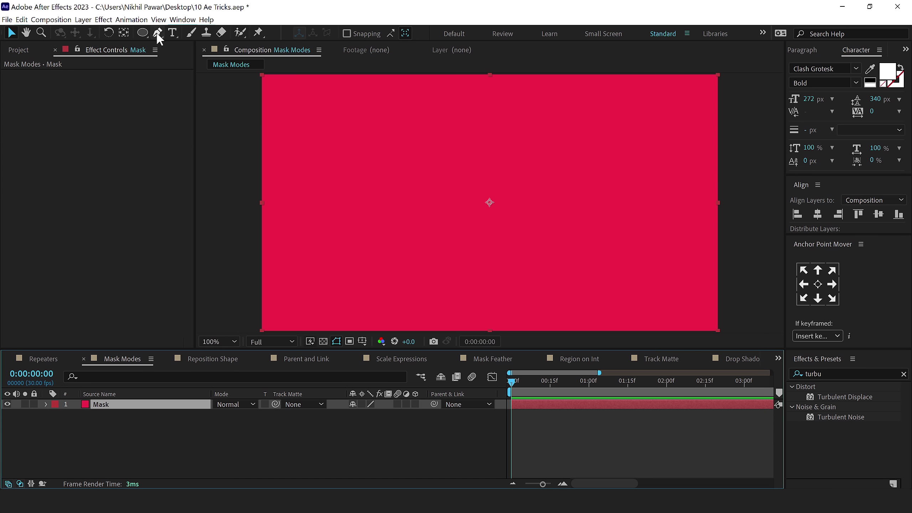
{"action": "left_click", "coordinate": [142, 33]}
{"action": "left_click_drag", "start_coordinate": [369, 122], "coordinate": [568, 245]}
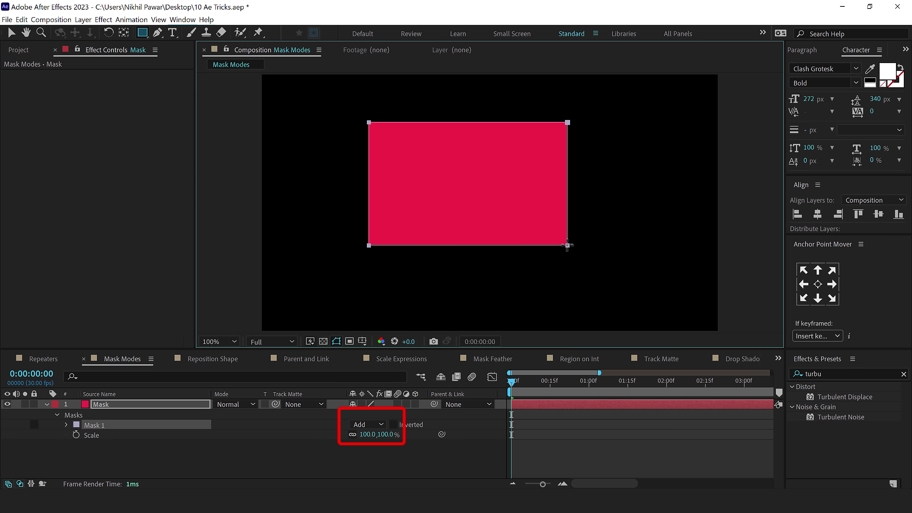
Try Subtract and Difference mask modes, settling on Intersect for Mask 1
{"action": "key", "text": "s"}
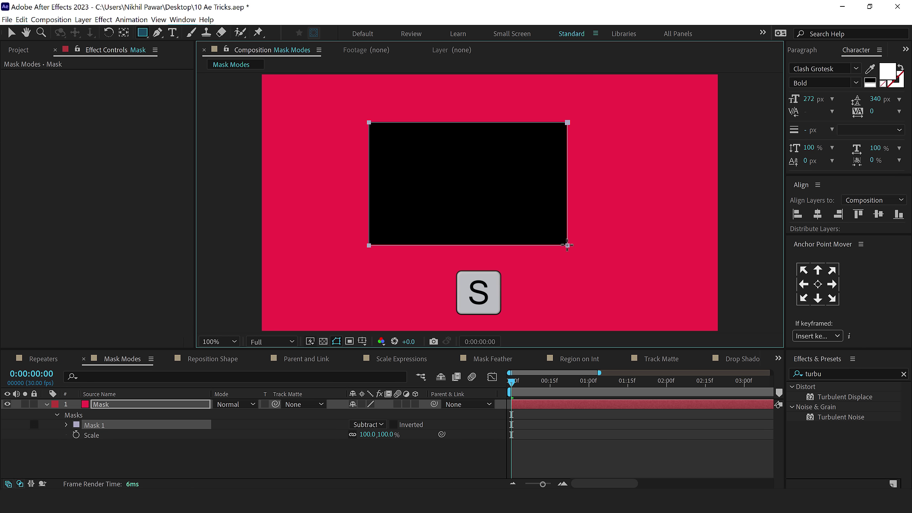
{"action": "left_click_drag", "start_coordinate": [567, 245], "coordinate": [538, 232]}
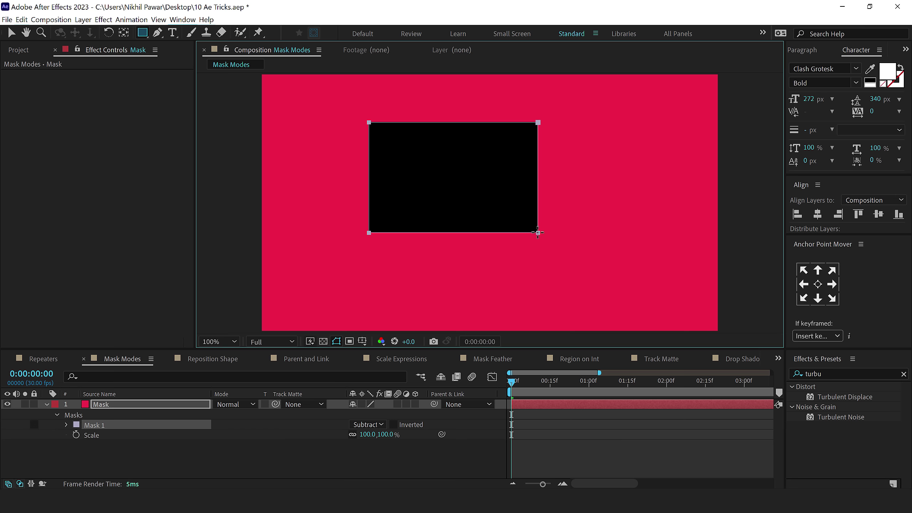
{"action": "key", "text": "f"}
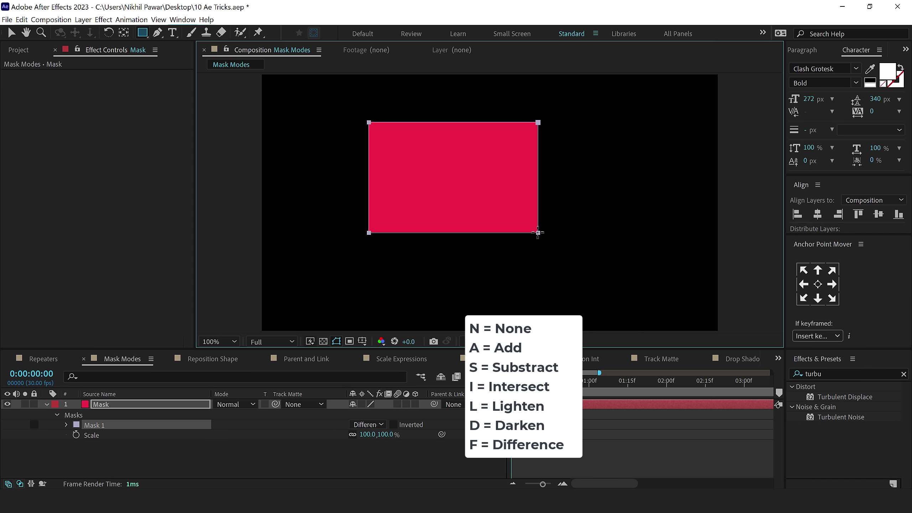
{"action": "key", "text": "i"}
{"action": "left_click", "coordinate": [368, 424]}
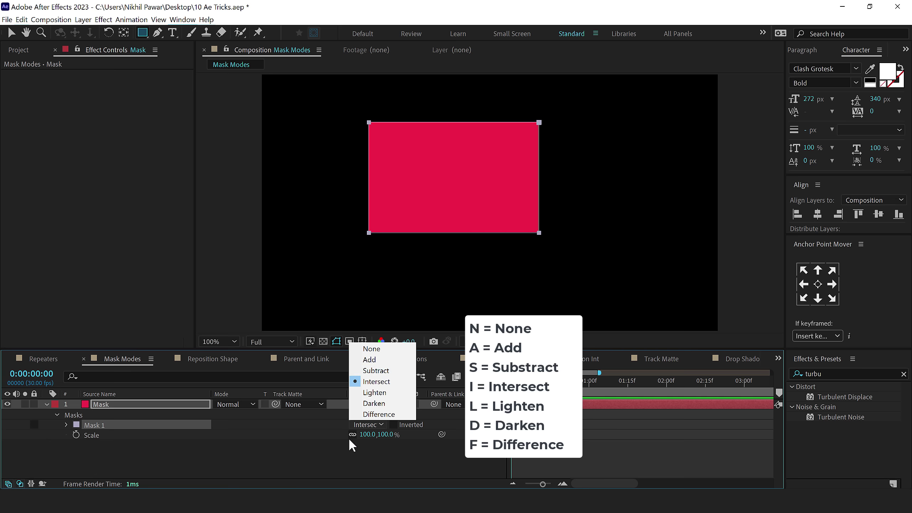
{"action": "left_click", "coordinate": [423, 433]}
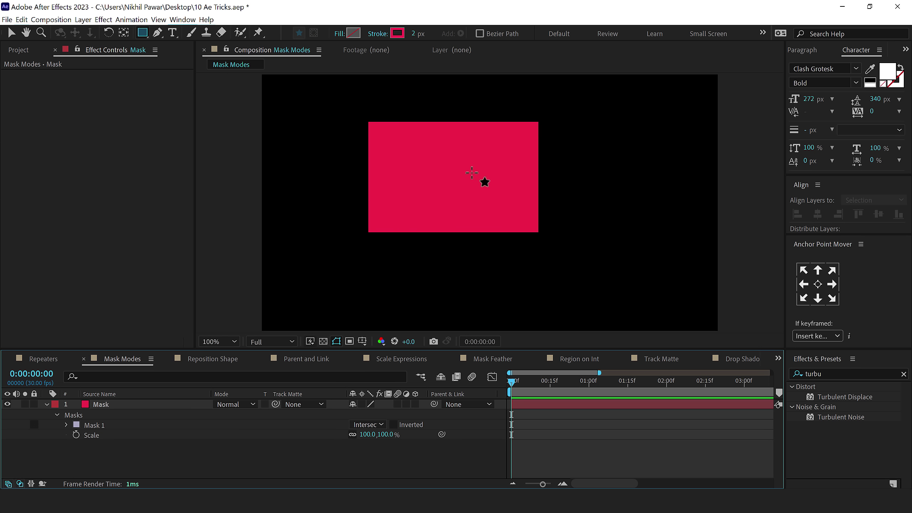
Set the shape fill to orange FB922C and try drawing rectangles in Reposition Shape
{"action": "left_click", "coordinate": [206, 356]}
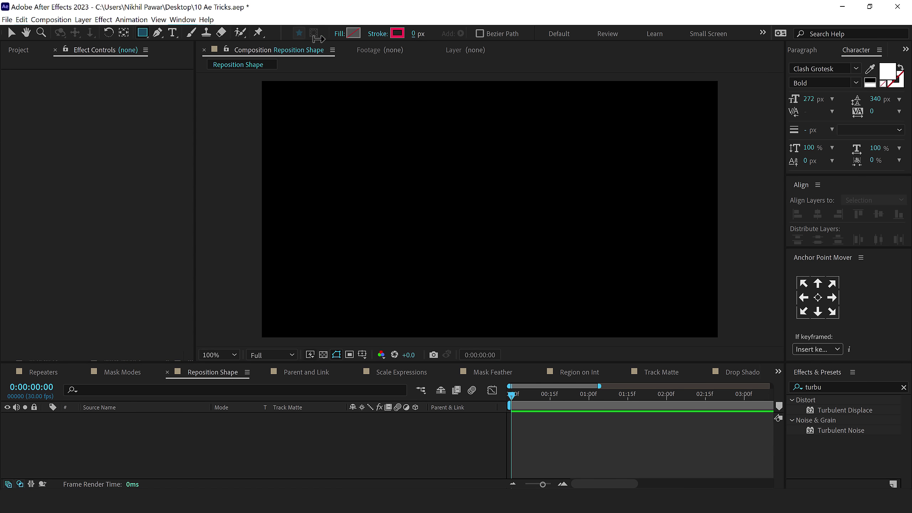
{"action": "left_click", "coordinate": [354, 34]}
{"action": "left_click", "coordinate": [417, 162]}
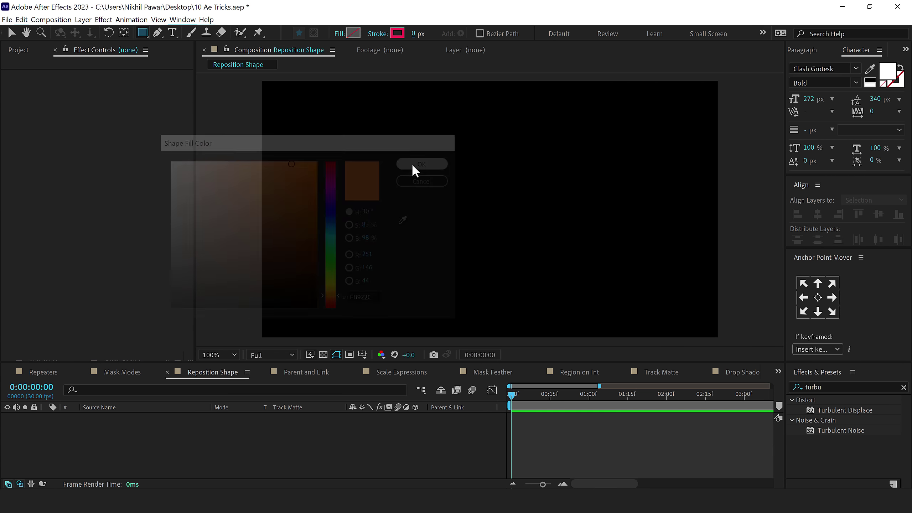
{"action": "left_click_drag", "start_coordinate": [301, 119], "coordinate": [447, 250]}
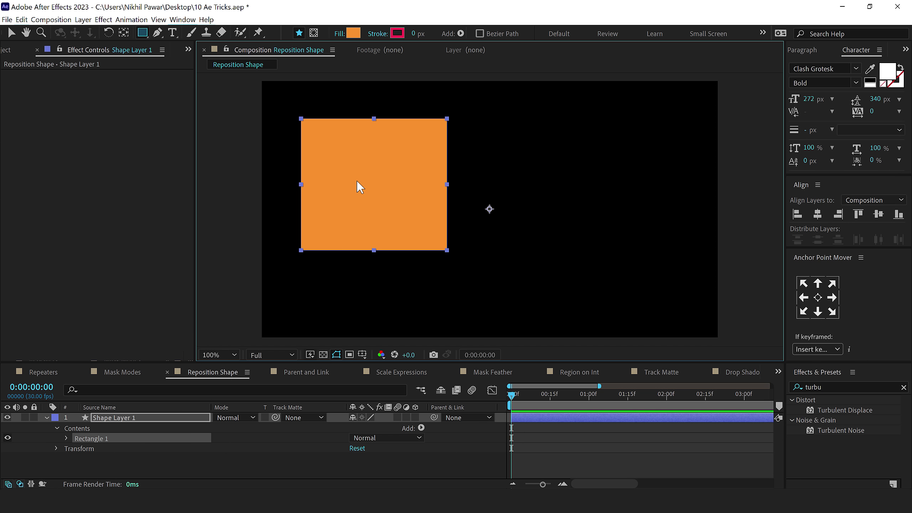
{"action": "key", "text": "Delete"}
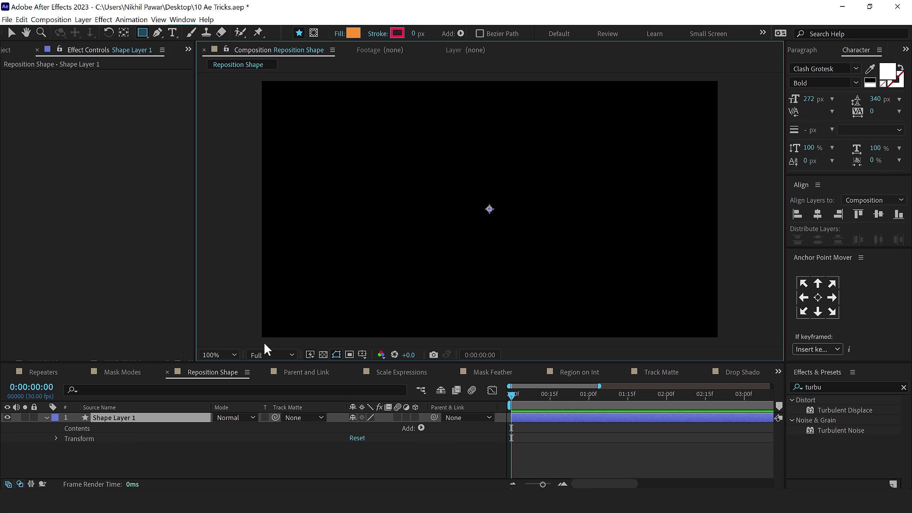
{"action": "mouse_move", "coordinate": [557, 121]}
{"action": "left_mouse_down"}
{"action": "mouse_move", "coordinate": [614, 203]}
{"action": "mouse_move", "coordinate": [696, 262]}
{"action": "left_mouse_up"}
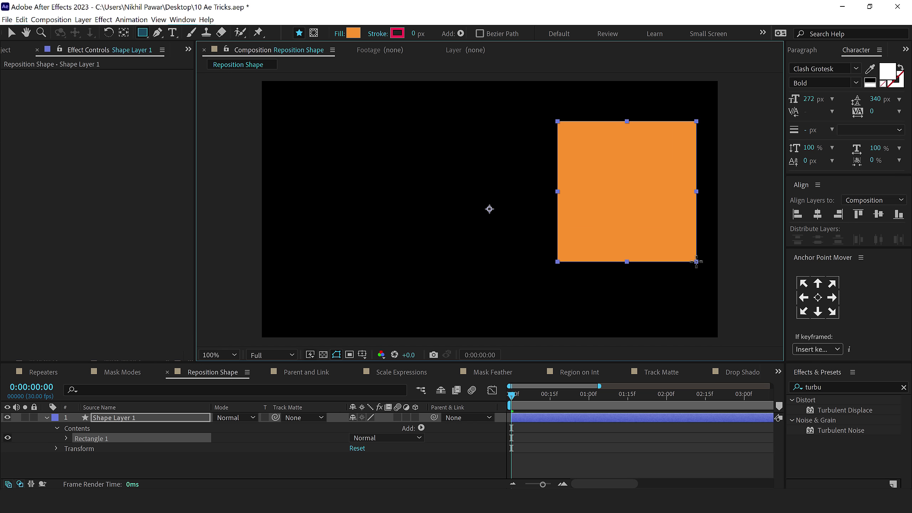
{"action": "key", "text": "Delete"}
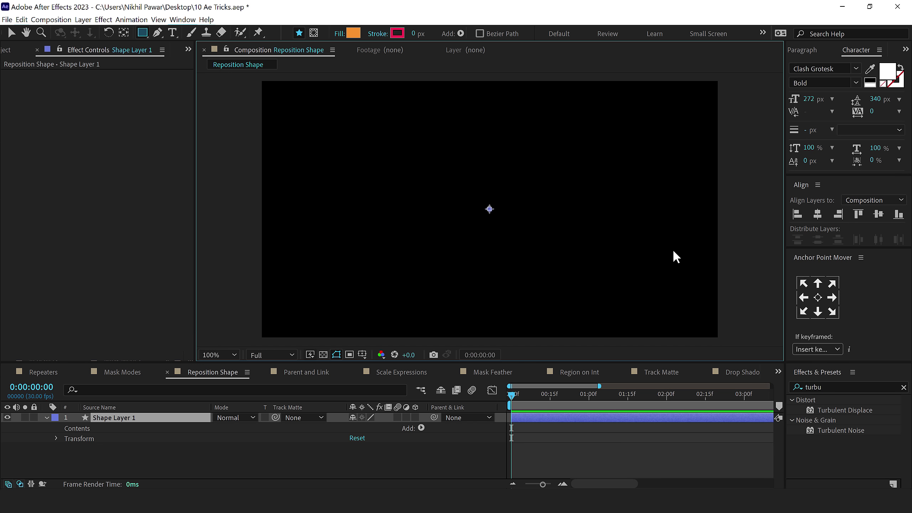
Draw the final orange rectangle, repositioning it while drawing, then open Parent and Link
{"action": "left_click_drag", "start_coordinate": [291, 112], "coordinate": [426, 244]}
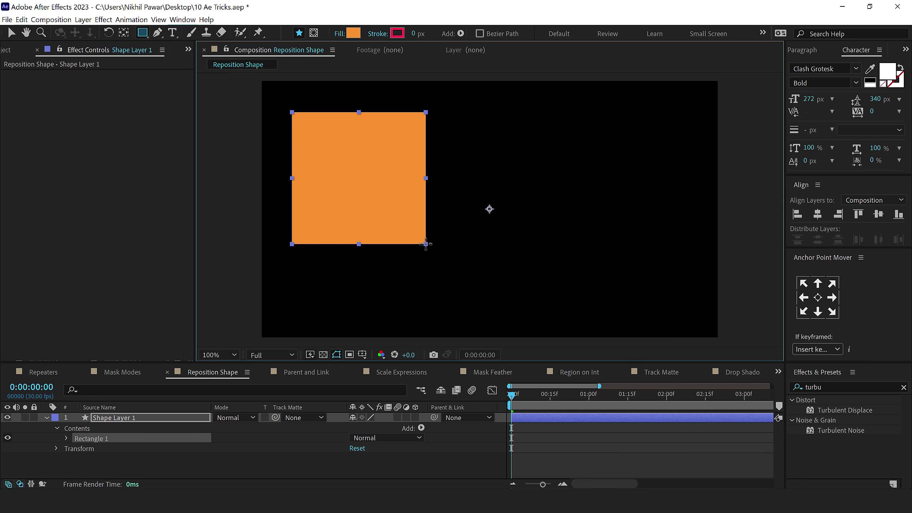
{"action": "mouse_move", "coordinate": [426, 245]}
{"action": "left_mouse_down"}
{"action": "mouse_move", "coordinate": [428, 218]}
{"action": "mouse_move", "coordinate": [431, 237]}
{"action": "mouse_move", "coordinate": [684, 248]}
{"action": "left_mouse_up"}
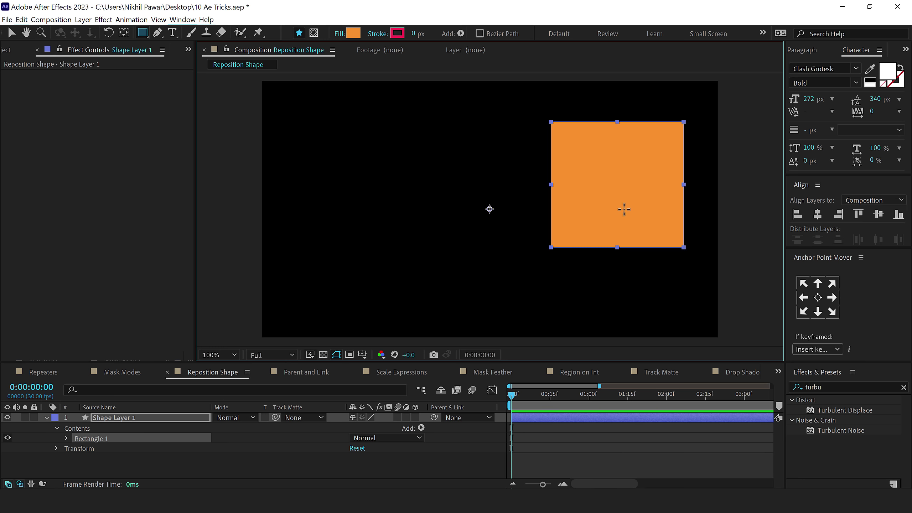
{"action": "key", "text": "ctrl+z"}
{"action": "key", "text": "ctrl+shift+a"}
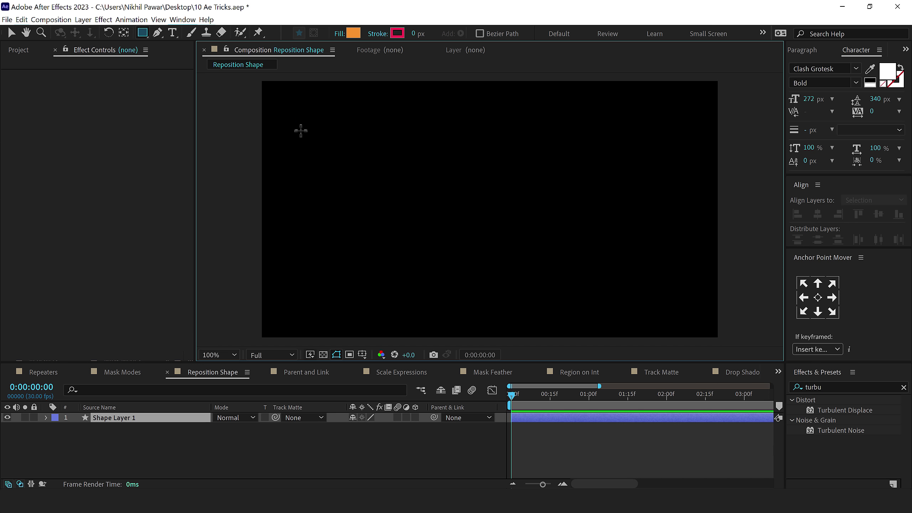
{"action": "left_click_drag", "start_coordinate": [295, 119], "coordinate": [701, 302]}
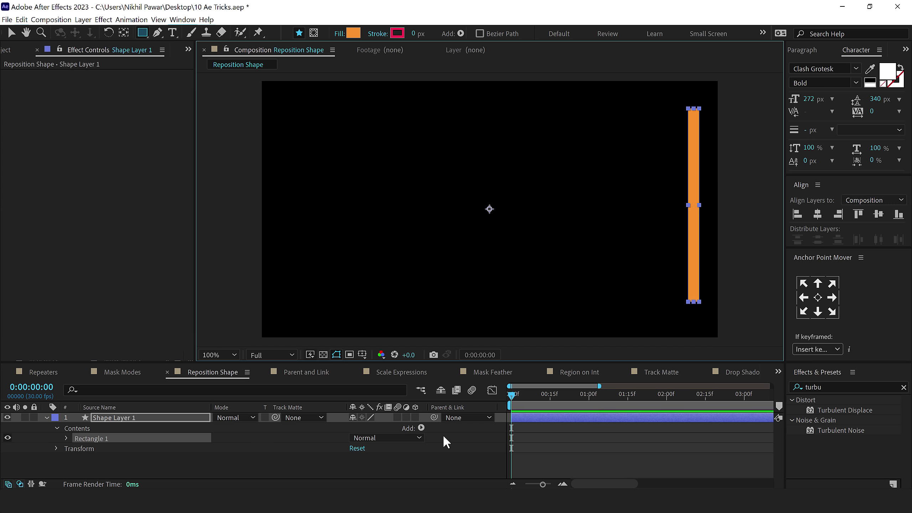
{"action": "left_click", "coordinate": [306, 372]}
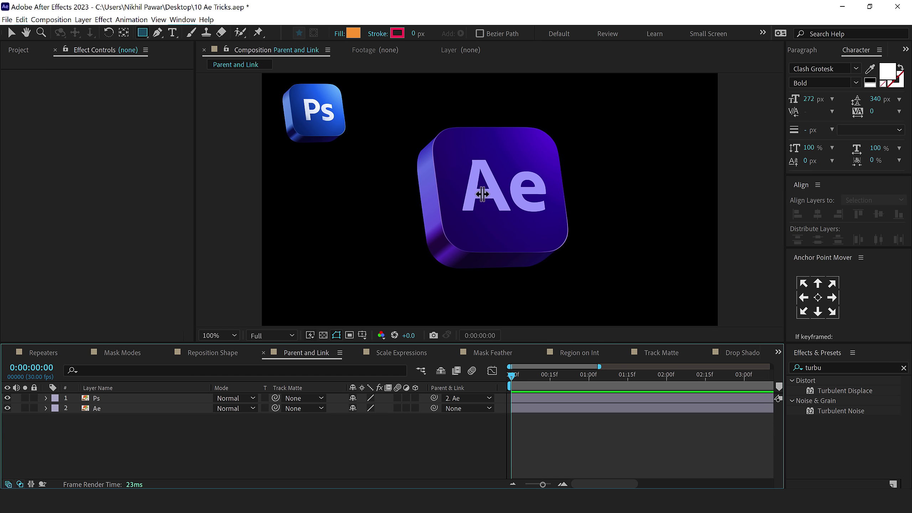
Move the Ps icon onto the centre of the Ae icon
{"action": "key", "text": "v"}
{"action": "left_click", "coordinate": [293, 124]}
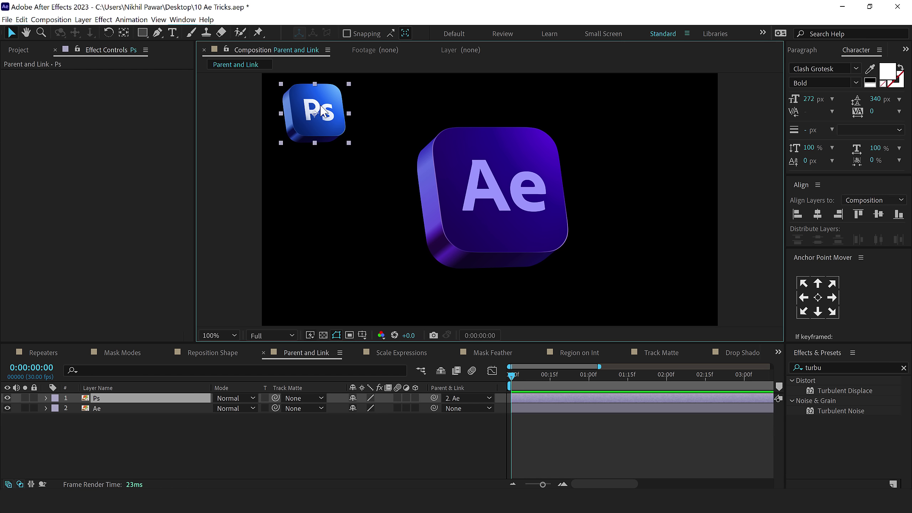
{"action": "left_click", "coordinate": [453, 189]}
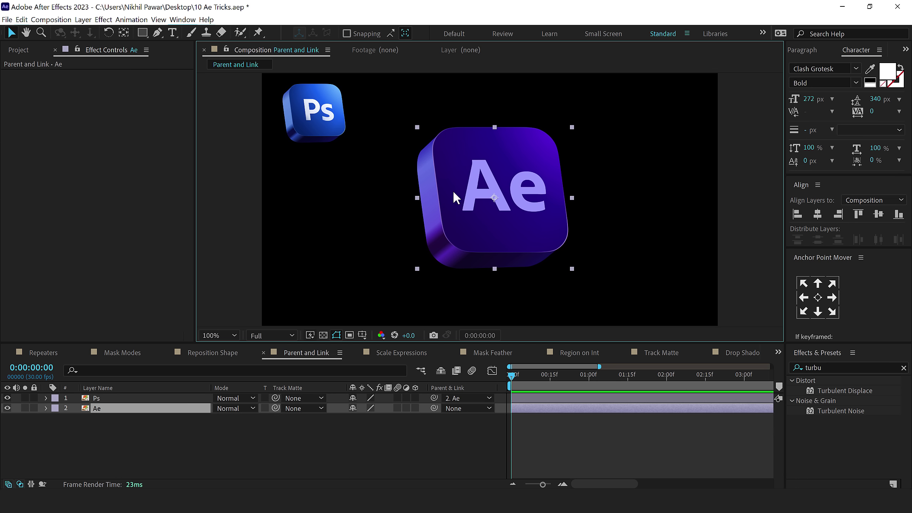
{"action": "left_click", "coordinate": [328, 121]}
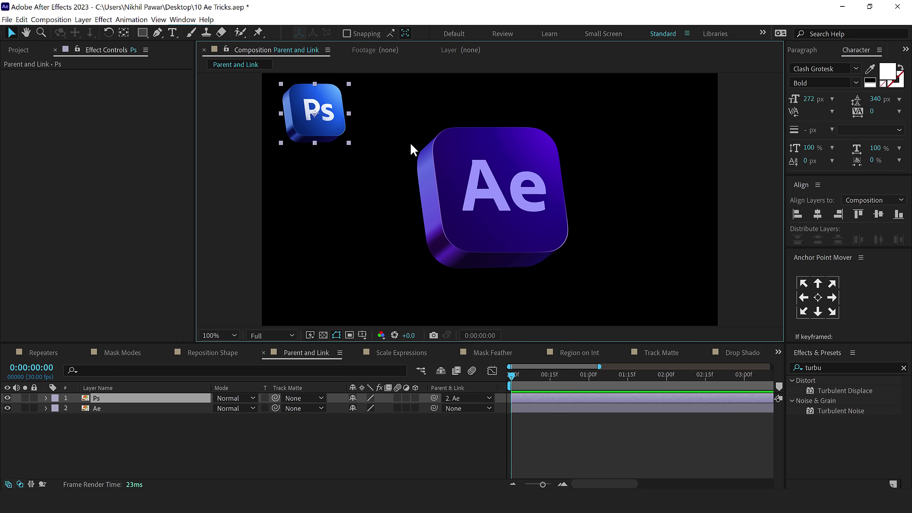
{"action": "left_click_drag", "start_coordinate": [320, 113], "coordinate": [504, 188]}
Scrub the Ps layer's Scale to 114.5%, then undo back to 42.5%
{"action": "key", "text": "s"}
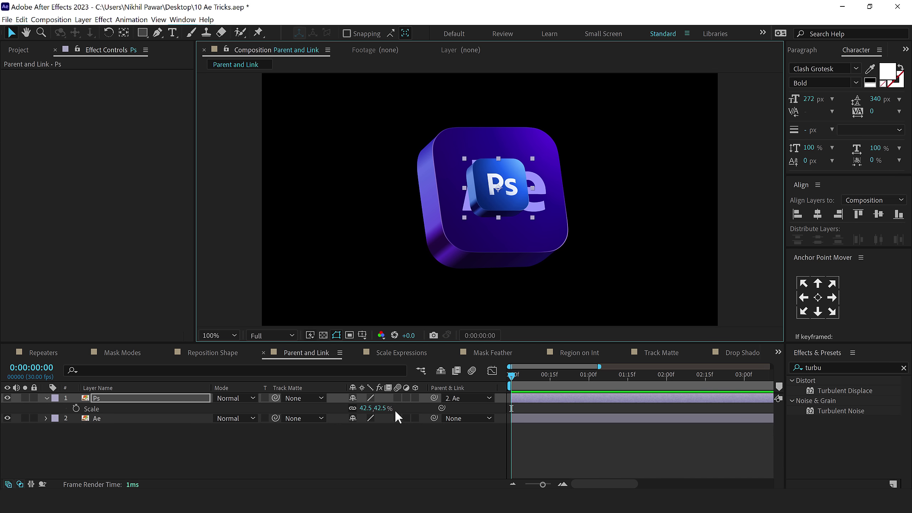
{"action": "left_click_drag", "start_coordinate": [384, 410], "coordinate": [422, 405]}
{"action": "left_click", "coordinate": [506, 194]}
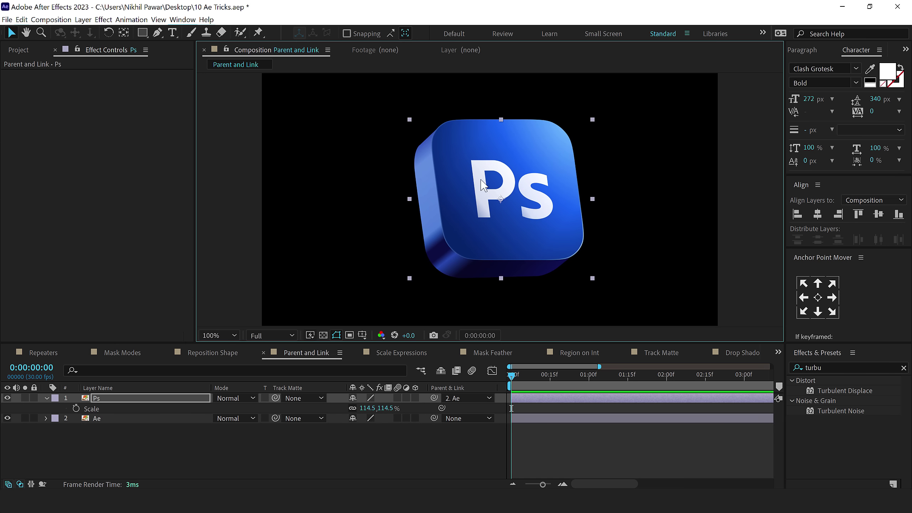
{"action": "key", "text": "ctrl+z"}
{"action": "key", "text": "ctrl+z"}
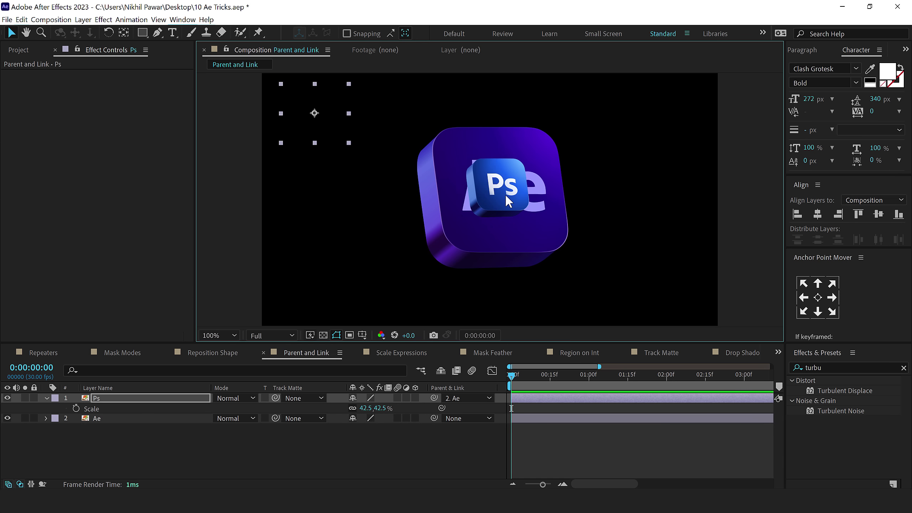
Parent the Ps layer to the Ae layer with the pick whip
{"action": "left_click", "coordinate": [46, 398]}
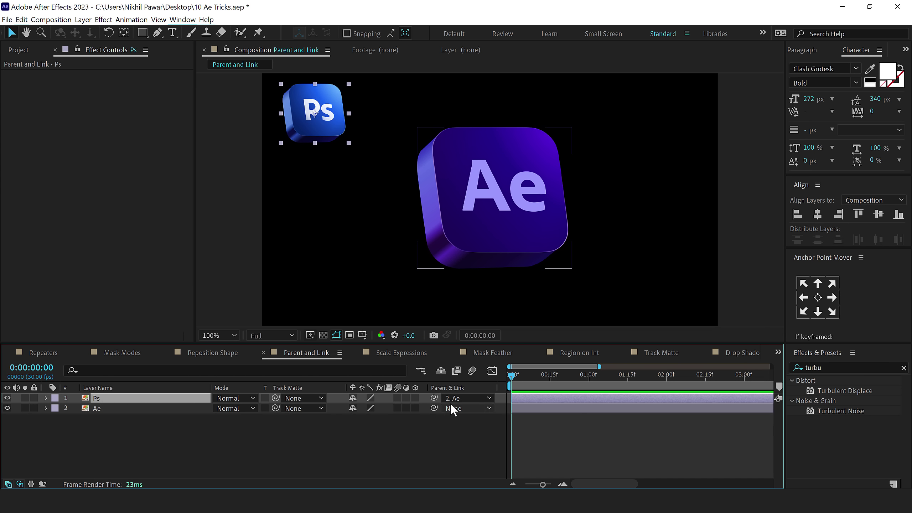
{"action": "left_click_drag", "start_coordinate": [435, 399], "coordinate": [132, 410]}
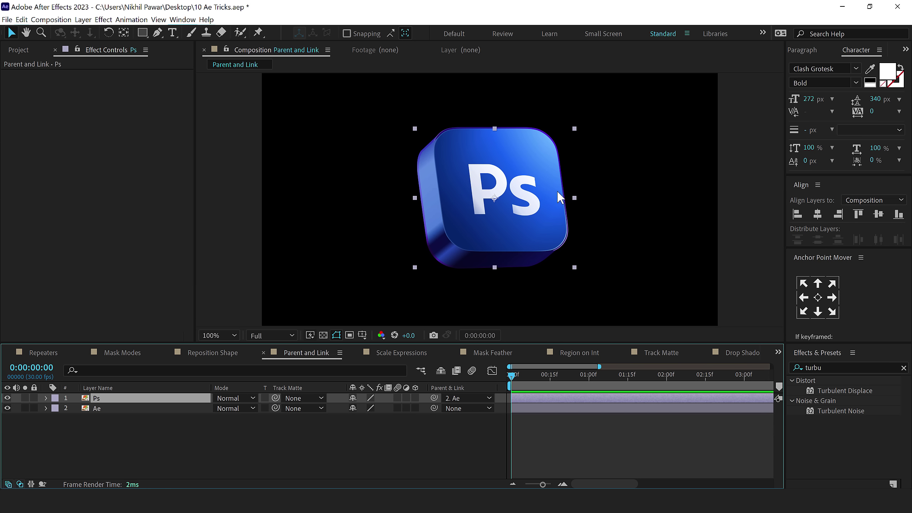
{"action": "left_click", "coordinate": [94, 409]}
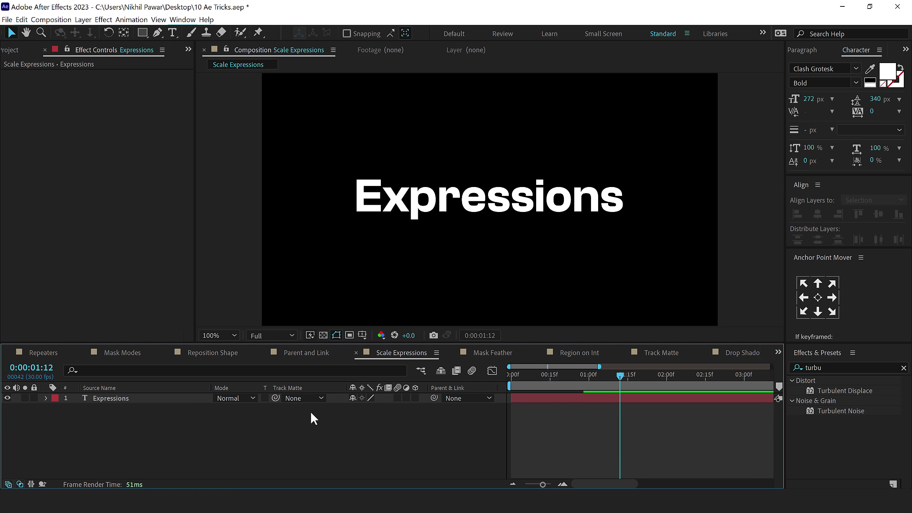
Reveal the Expressions text layer's Scale and scrub through its scale animation
{"action": "left_click", "coordinate": [128, 398]}
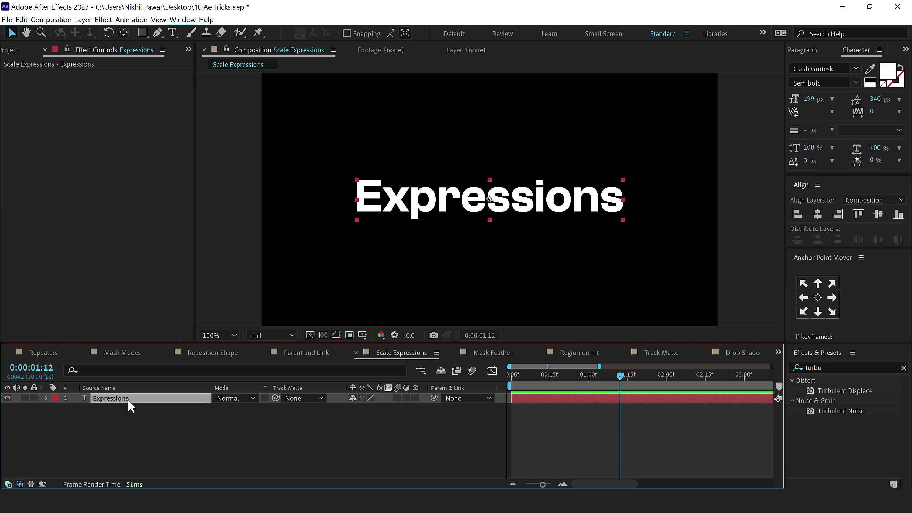
{"action": "key", "text": "u"}
{"action": "key", "text": "u"}
{"action": "left_click_drag", "start_coordinate": [514, 381], "coordinate": [555, 388]}
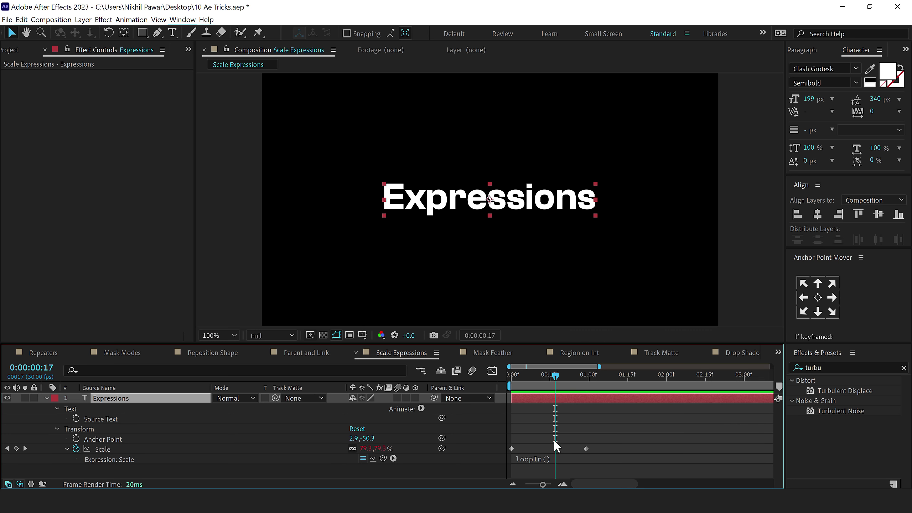
Clean up the Scale expression so it ends in loopIn(), then commit it
{"action": "left_click", "coordinate": [571, 461]}
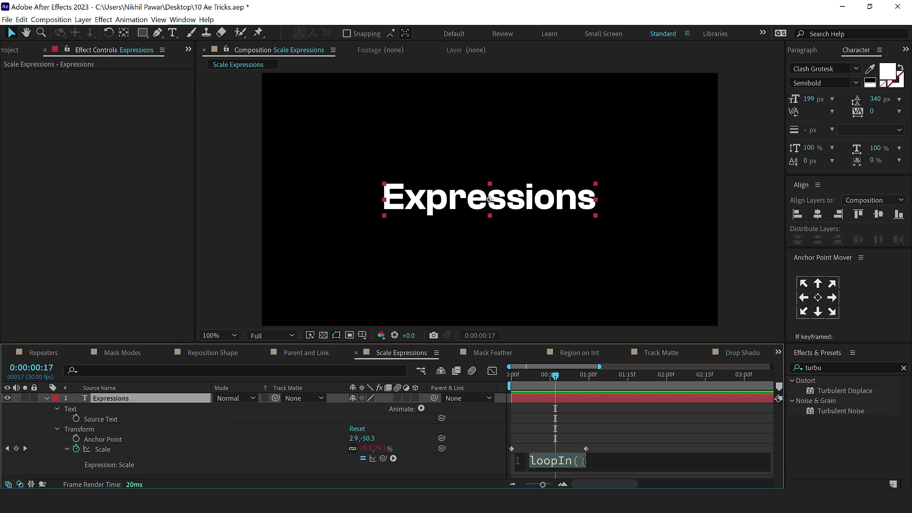
{"action": "left_click", "coordinate": [595, 465]}
{"action": "type", "text": "nkadfkasnf"}
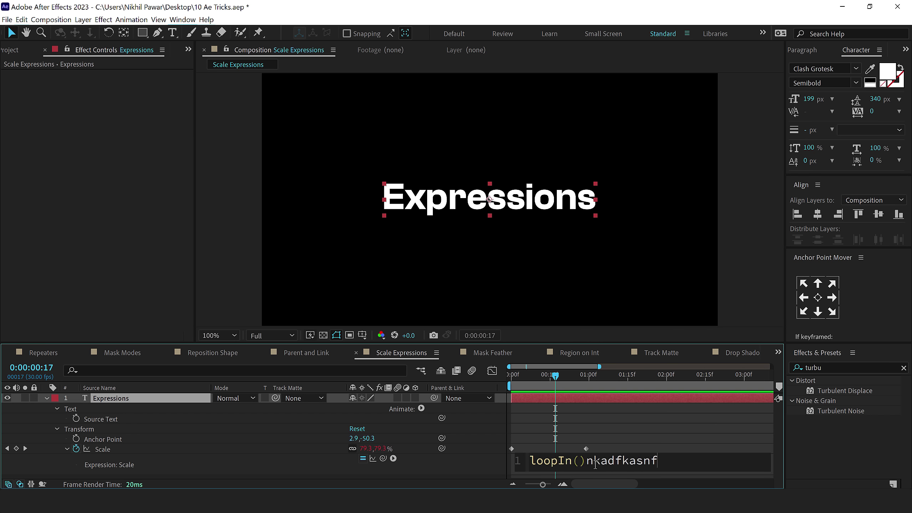
{"action": "key", "text": "BackSpace"}
{"action": "key", "text": "BackSpace"}
{"action": "key", "text": "BackSpace"}
{"action": "key", "text": "BackSpace"}
{"action": "key", "text": "BackSpace"}
{"action": "key", "text": "BackSpace"}
{"action": "key", "text": "BackSpace"}
{"action": "key", "text": "BackSpace"}
{"action": "key", "text": "BackSpace"}
{"action": "key", "text": "BackSpace"}
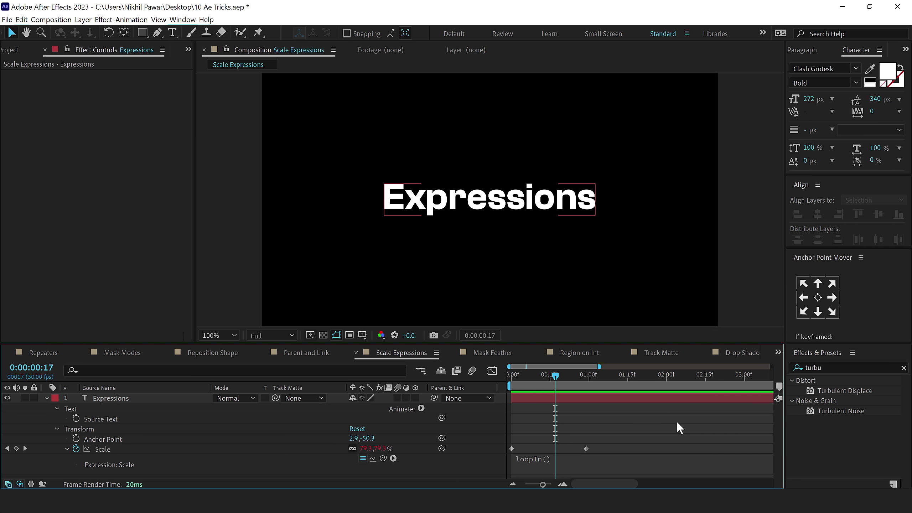
{"action": "left_click", "coordinate": [546, 464]}
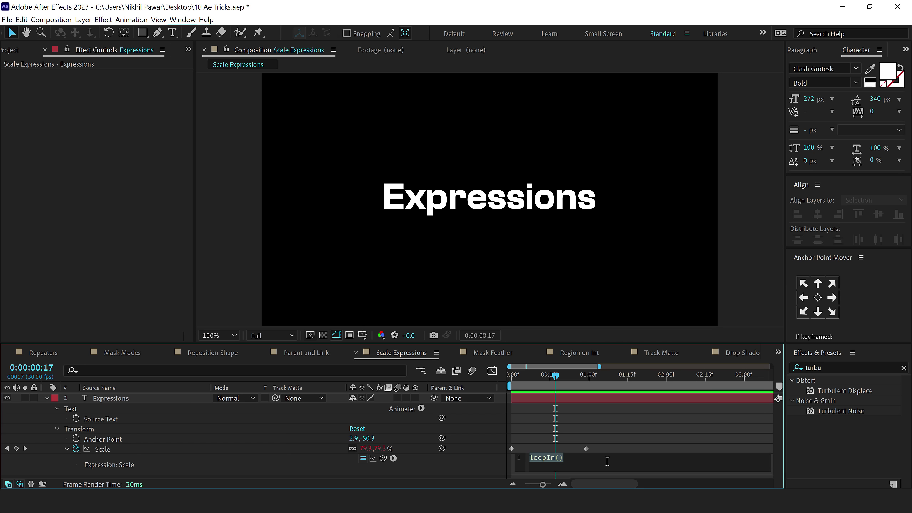
{"action": "key", "text": "ctrl+equal"}
{"action": "key", "text": "ctrl+equal"}
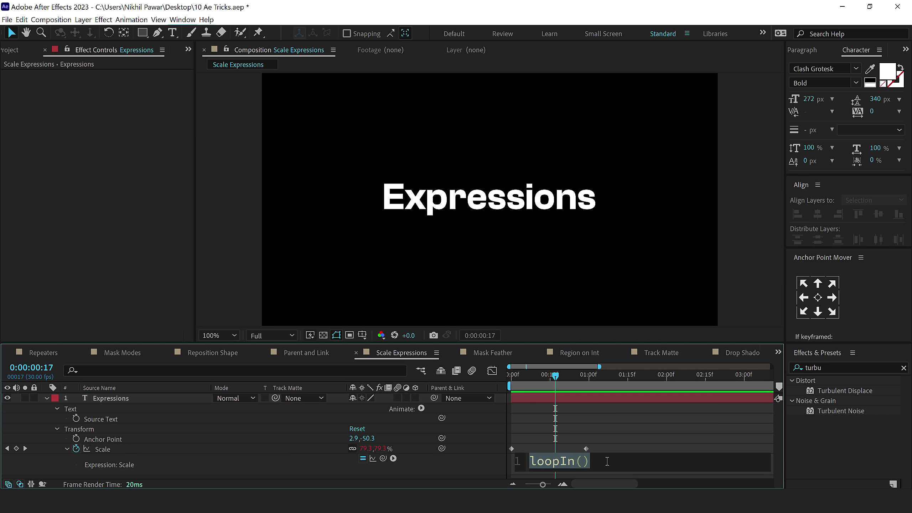
{"action": "left_click", "coordinate": [607, 461]}
{"action": "left_click", "coordinate": [607, 429]}
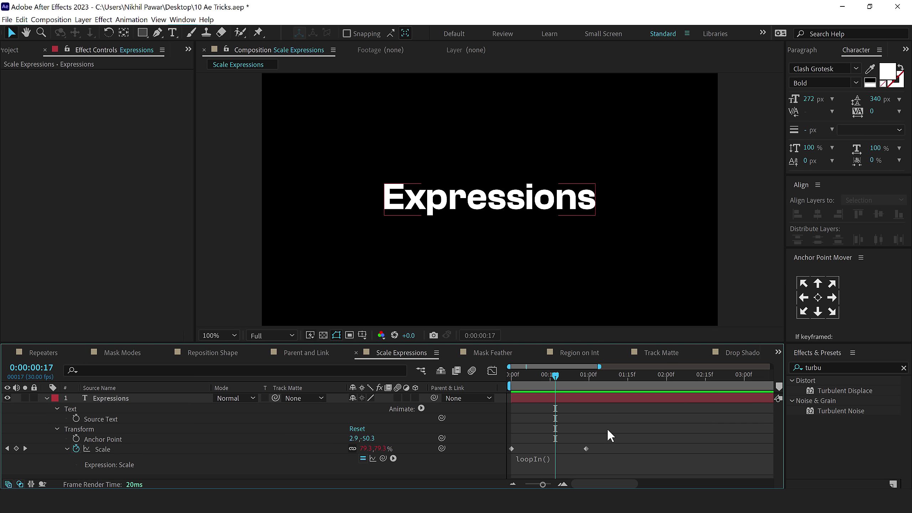
In Mask Feather, draw a large elliptical mask across the centre of the Feather layer
{"action": "left_click", "coordinate": [490, 352]}
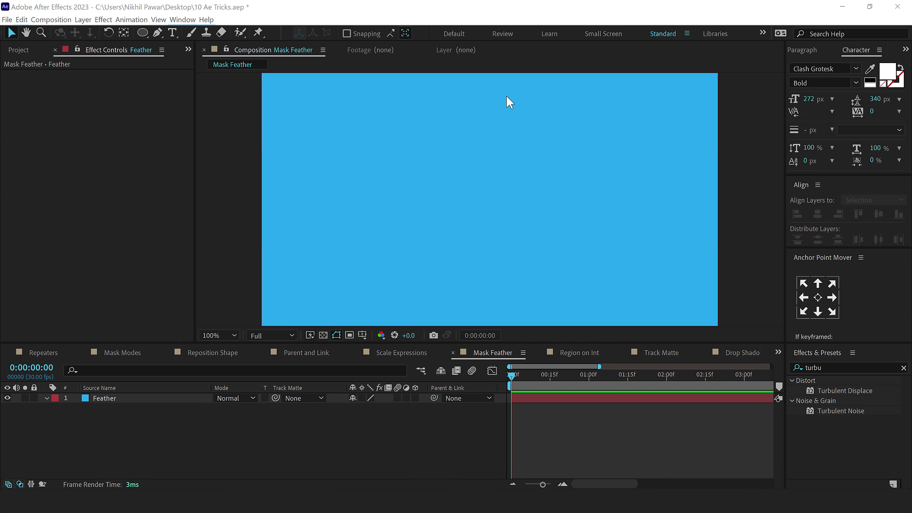
{"action": "left_click", "coordinate": [514, 74]}
{"action": "key", "text": "q"}
{"action": "left_click_drag", "start_coordinate": [356, 132], "coordinate": [406, 183]}
{"action": "left_click_drag", "start_coordinate": [452, 211], "coordinate": [607, 283]}
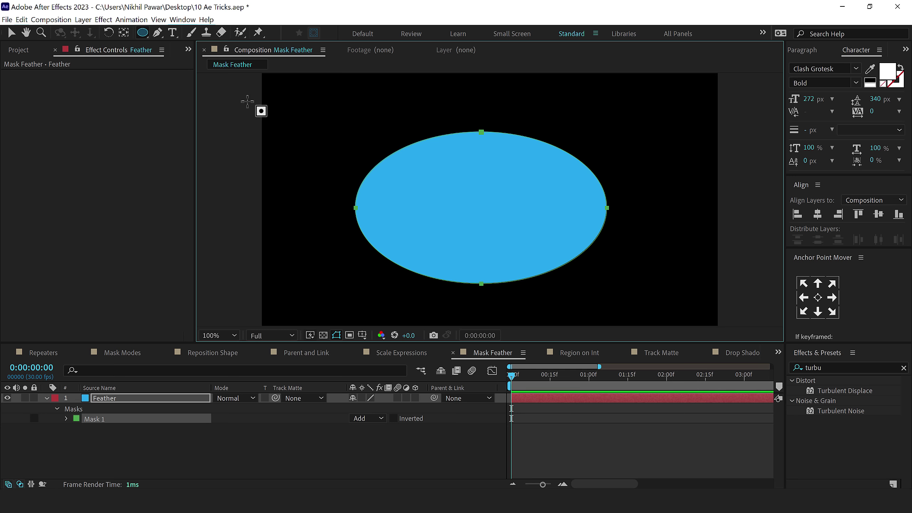
With the Mask Feather Tool, drag feather points in from the ellipse's top and right edges
{"action": "left_click", "coordinate": [158, 33]}
{"action": "left_click_drag", "start_coordinate": [158, 34], "coordinate": [203, 86]}
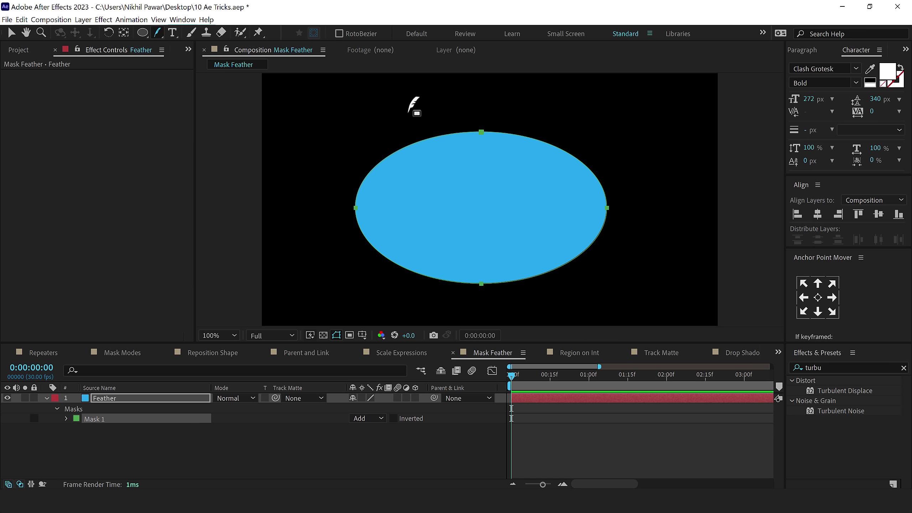
{"action": "left_click_drag", "start_coordinate": [482, 133], "coordinate": [496, 160]}
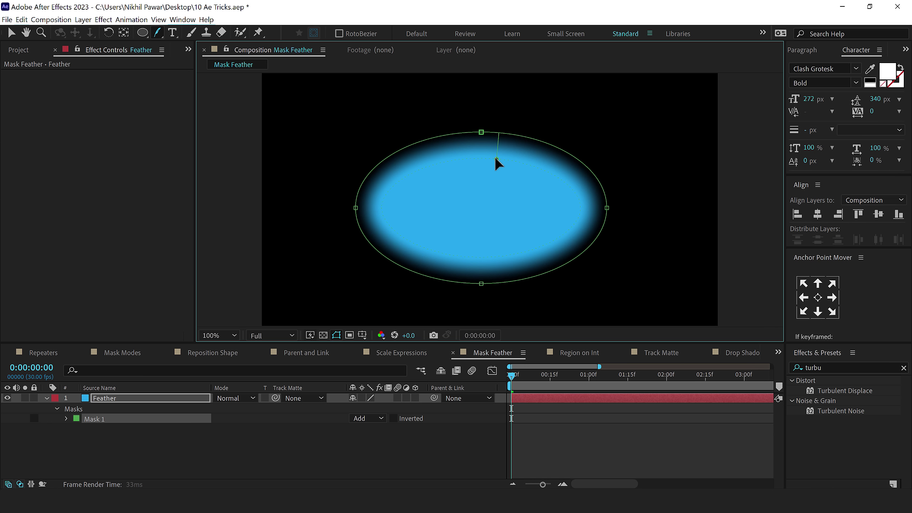
{"action": "mouse_move", "coordinate": [607, 207]}
{"action": "left_mouse_down"}
{"action": "mouse_move", "coordinate": [586, 212]}
{"action": "mouse_move", "coordinate": [602, 223]}
{"action": "left_mouse_up"}
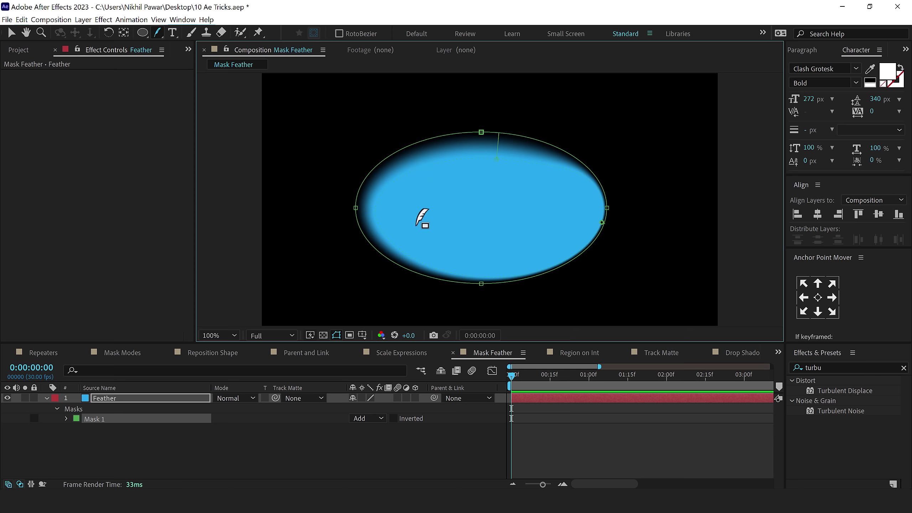
Add feather points on the left and lower-right edges and widen the left and top feather
{"action": "left_click", "coordinate": [422, 218]}
{"action": "left_click", "coordinate": [92, 418]}
{"action": "mouse_move", "coordinate": [357, 207]}
{"action": "left_mouse_down"}
{"action": "mouse_move", "coordinate": [393, 212]}
{"action": "mouse_move", "coordinate": [372, 211]}
{"action": "left_mouse_up"}
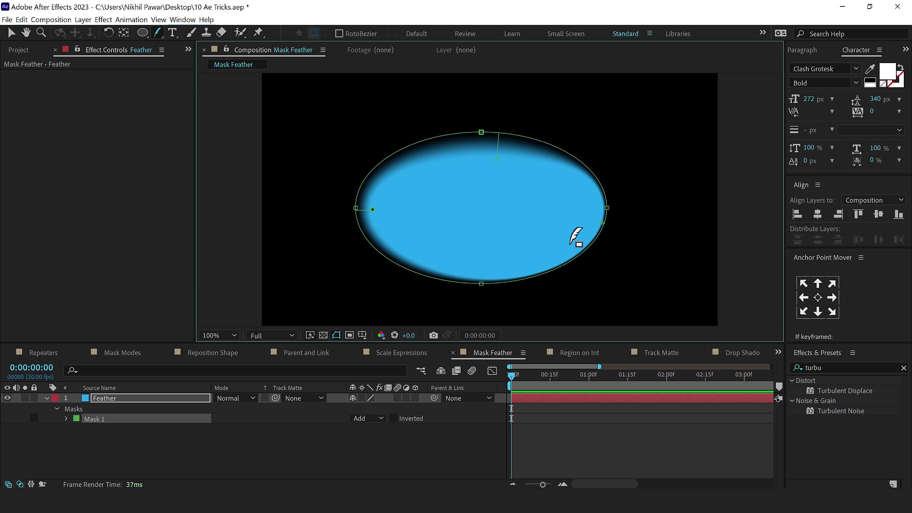
{"action": "mouse_move", "coordinate": [571, 260]}
{"action": "left_mouse_down"}
{"action": "mouse_move", "coordinate": [554, 234]}
{"action": "mouse_move", "coordinate": [575, 261]}
{"action": "left_mouse_up"}
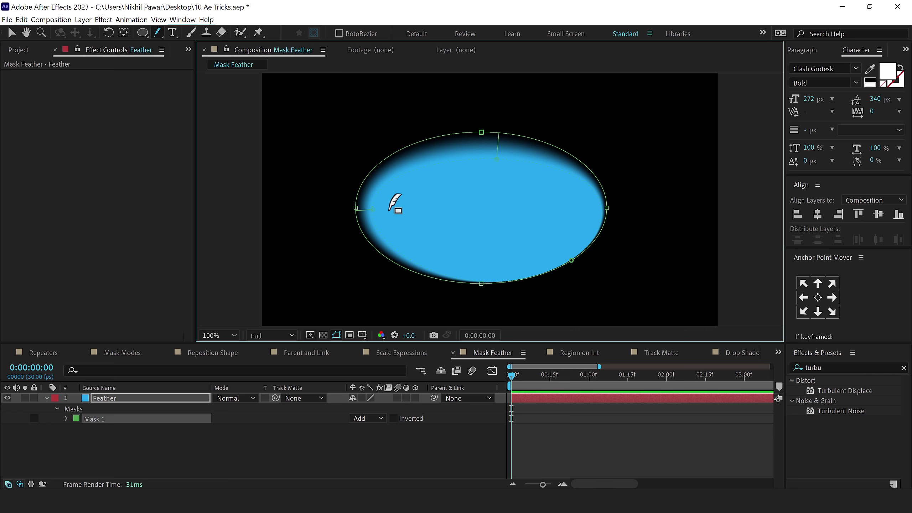
{"action": "left_click_drag", "start_coordinate": [375, 209], "coordinate": [401, 207]}
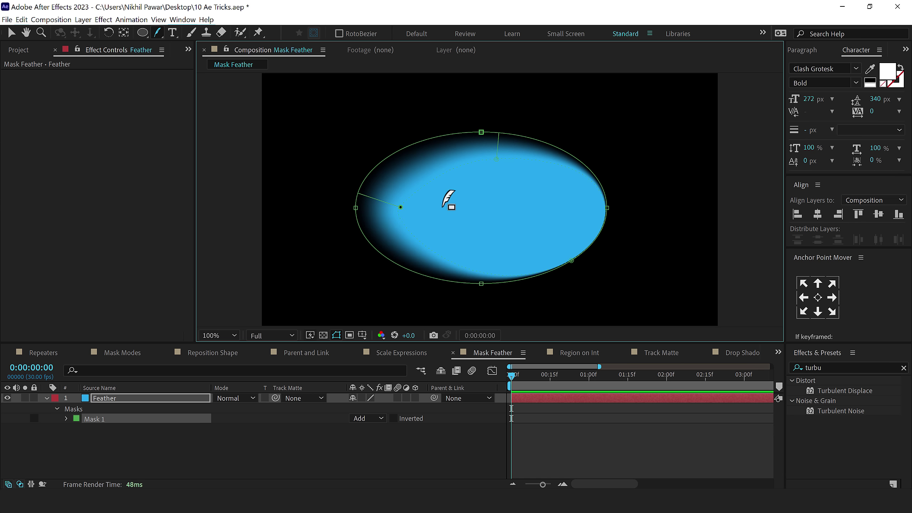
{"action": "left_click_drag", "start_coordinate": [497, 160], "coordinate": [519, 189]}
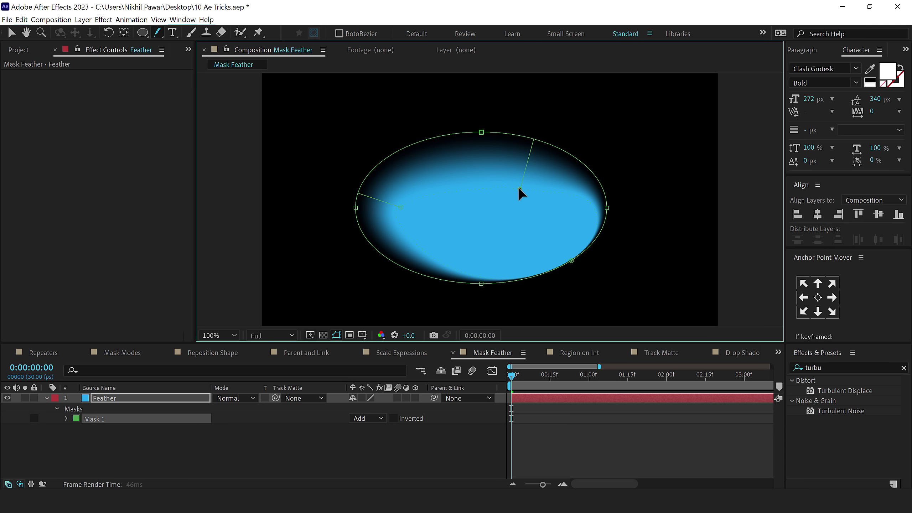
Pull the lower and left feather points inward to reshape the soft edge
{"action": "left_click", "coordinate": [251, 449]}
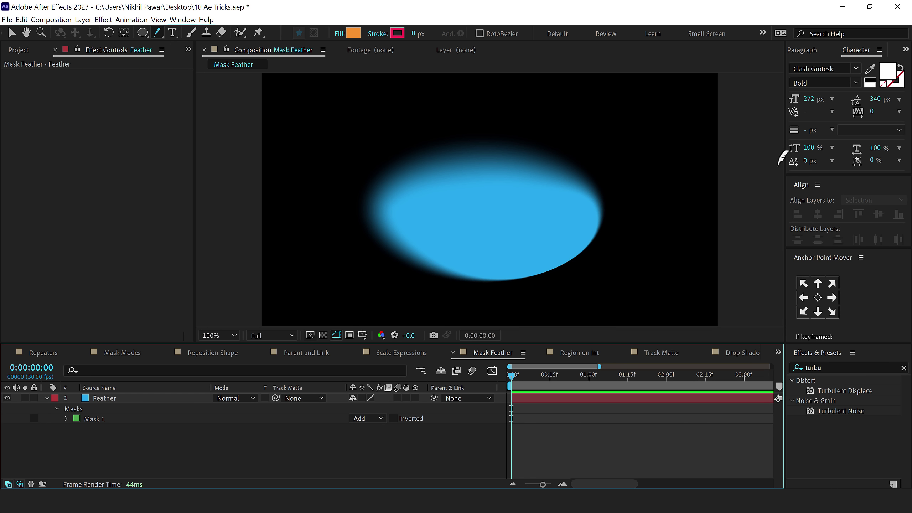
{"action": "left_click", "coordinate": [491, 197]}
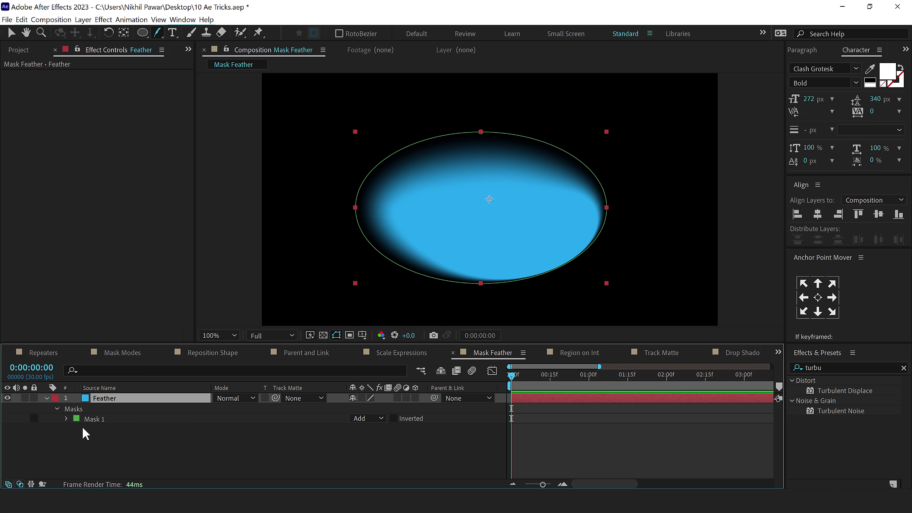
{"action": "left_click", "coordinate": [91, 421]}
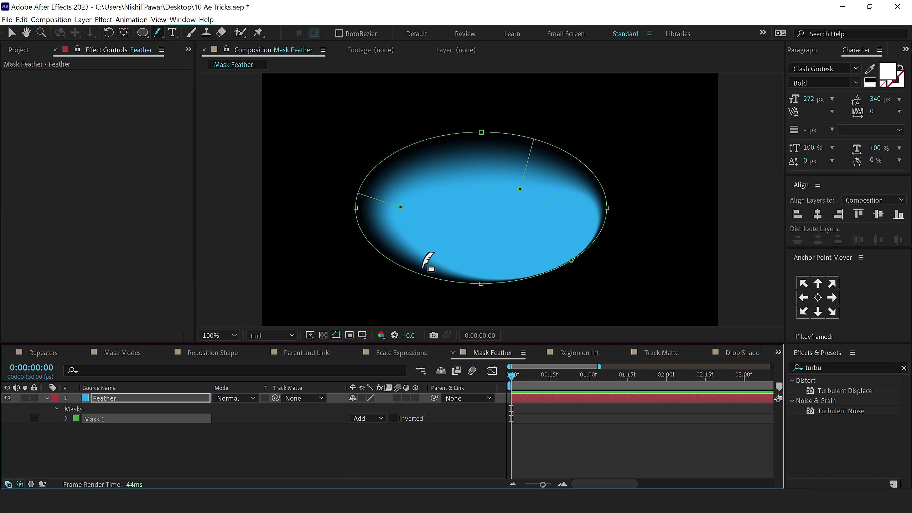
{"action": "left_click_drag", "start_coordinate": [424, 275], "coordinate": [482, 209]}
{"action": "left_click_drag", "start_coordinate": [400, 207], "coordinate": [426, 213]}
{"action": "left_click", "coordinate": [320, 214]}
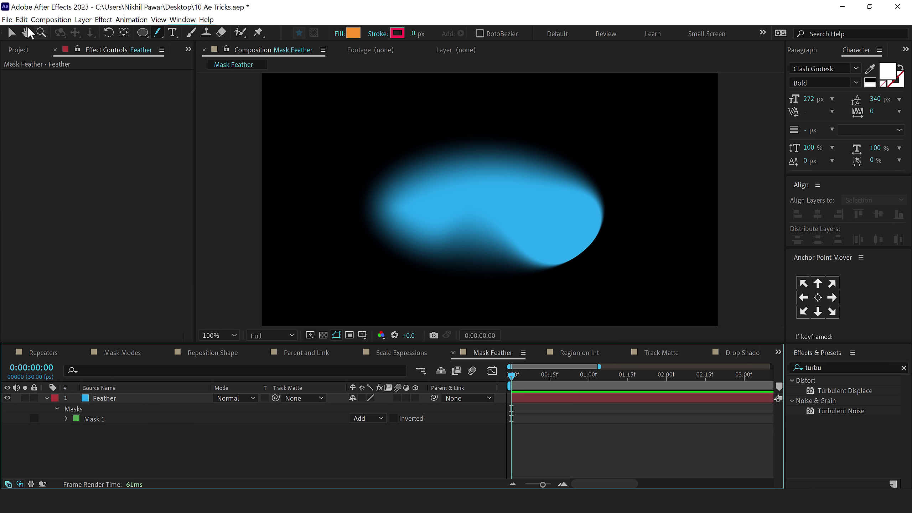
Return to the Selection tool and open the Region on Int composition
{"action": "left_click", "coordinate": [12, 33]}
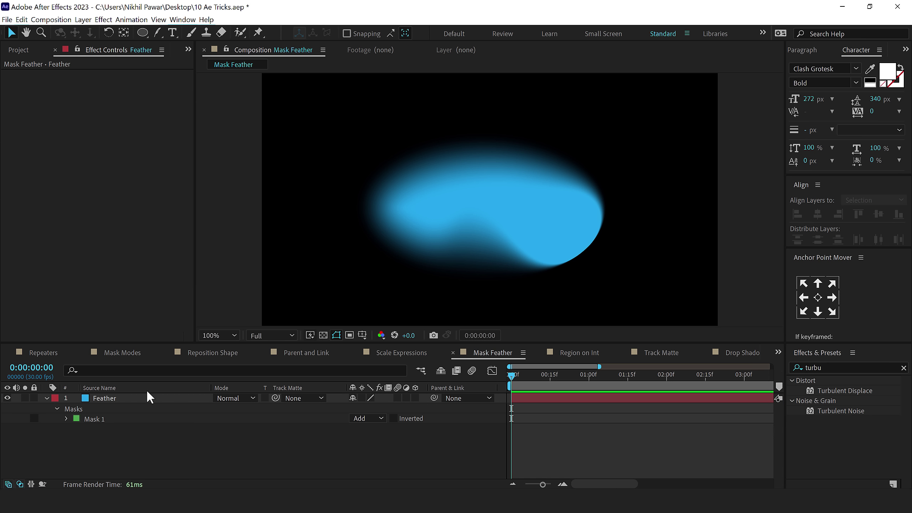
{"action": "left_click", "coordinate": [145, 399]}
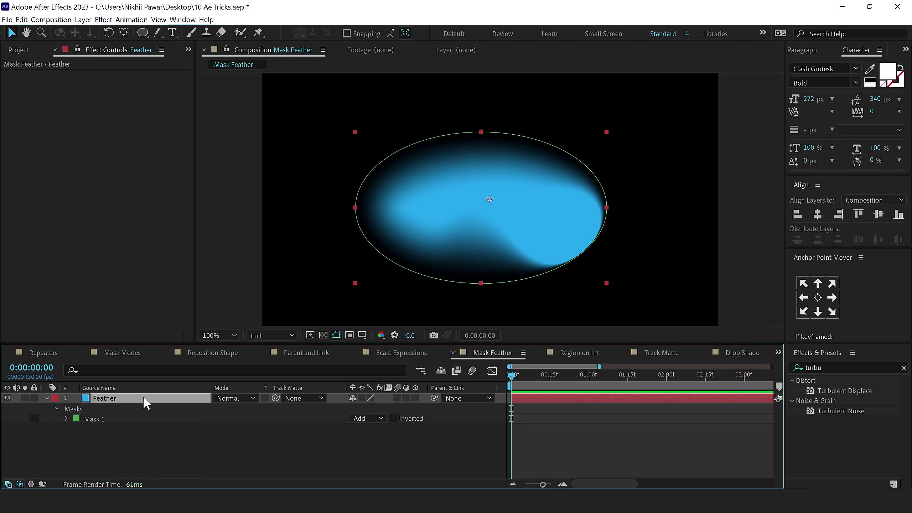
{"action": "left_click", "coordinate": [580, 351]}
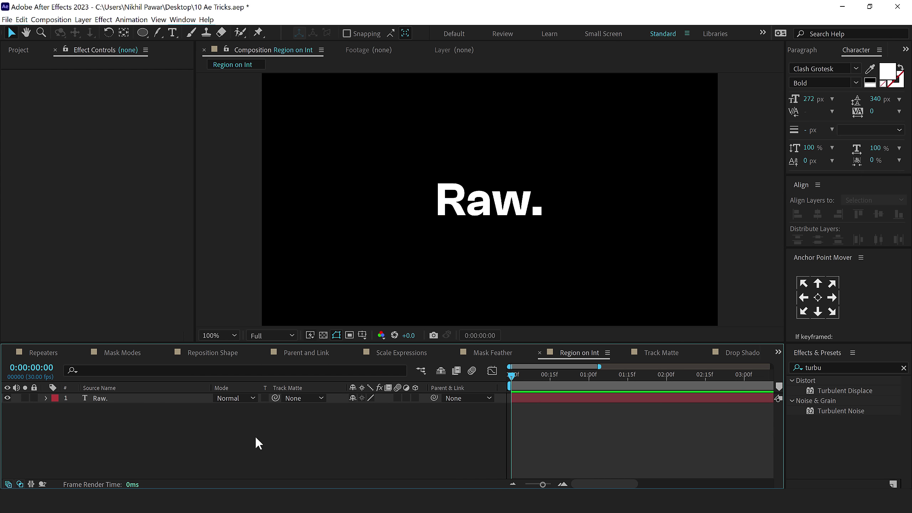
Look at the Composition Settings (Ctrl+K) width, then cancel without applying changes
{"action": "key", "text": "ctrl+k"}
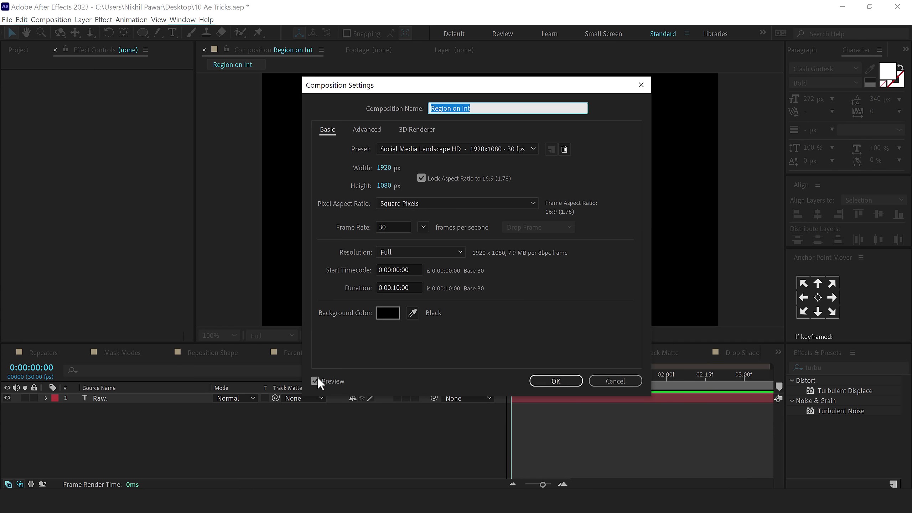
{"action": "left_click_drag", "start_coordinate": [466, 97], "coordinate": [206, 110]}
{"action": "left_click_drag", "start_coordinate": [126, 180], "coordinate": [35, 194]}
{"action": "left_click_drag", "start_coordinate": [123, 179], "coordinate": [16, 186]}
{"action": "left_click", "coordinate": [306, 394]}
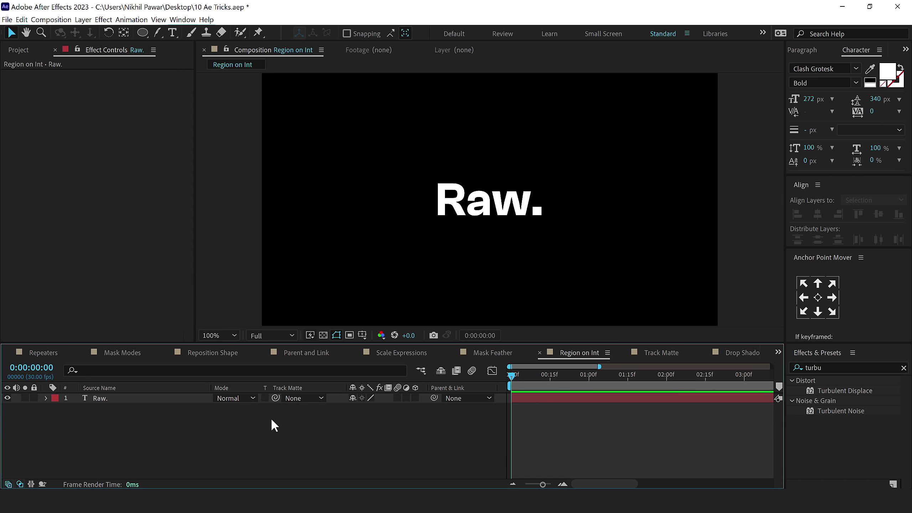
Enable Region of Interest and draw the box tightly around the word Raw
{"action": "left_click", "coordinate": [350, 336]}
{"action": "mouse_move", "coordinate": [428, 169]}
{"action": "left_mouse_down"}
{"action": "mouse_move", "coordinate": [493, 216]}
{"action": "mouse_move", "coordinate": [552, 231]}
{"action": "left_mouse_up"}
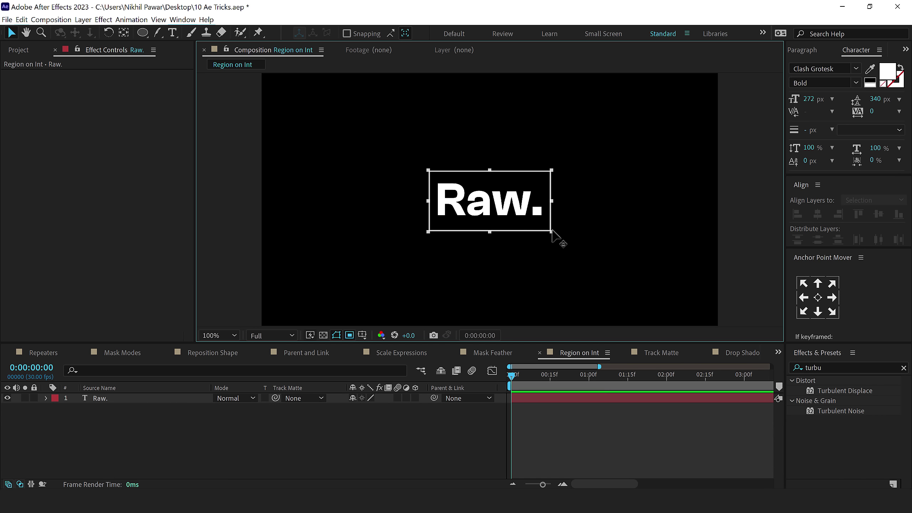
{"action": "mouse_move", "coordinate": [553, 231]}
{"action": "left_mouse_down"}
{"action": "mouse_move", "coordinate": [580, 236]}
{"action": "mouse_move", "coordinate": [553, 239]}
{"action": "mouse_move", "coordinate": [552, 231]}
{"action": "left_mouse_up"}
Apply Composition > Crop Comp to Region of Interest and scrub the playhead to check
{"action": "left_click", "coordinate": [68, 21]}
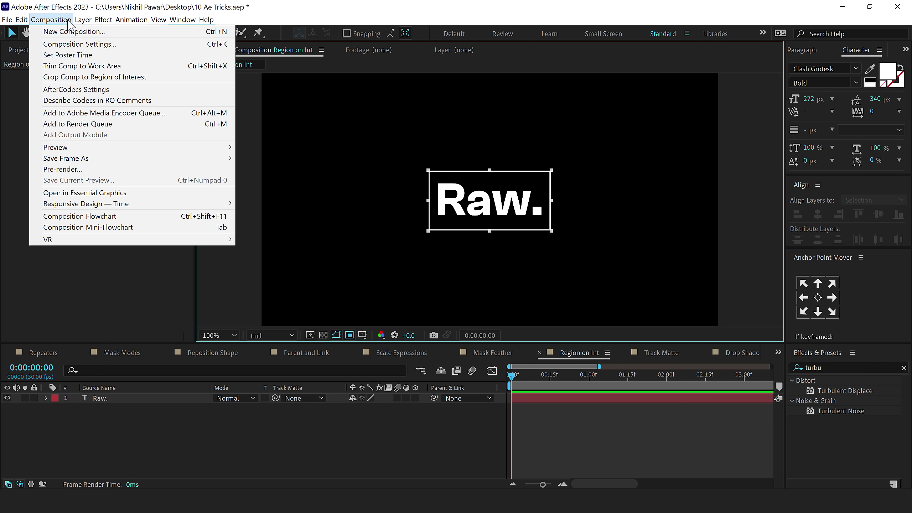
{"action": "left_click", "coordinate": [125, 77]}
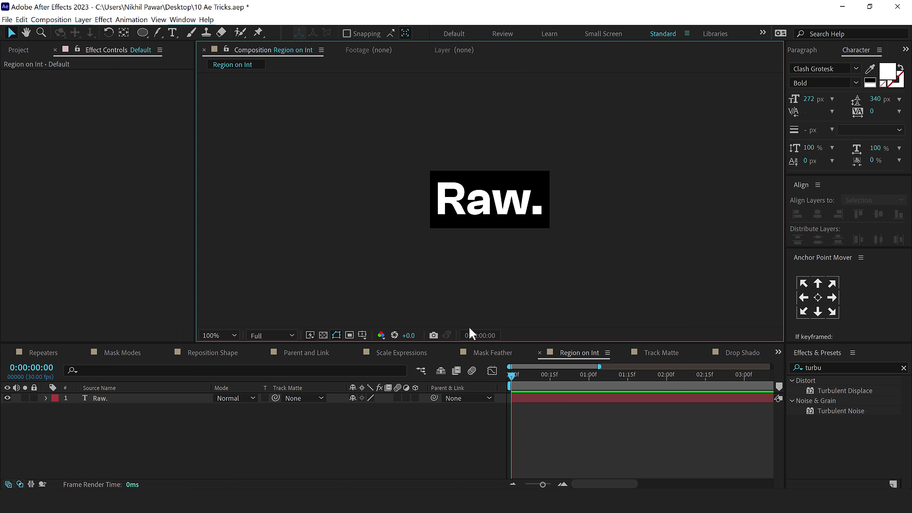
{"action": "left_click_drag", "start_coordinate": [558, 385], "coordinate": [453, 317]}
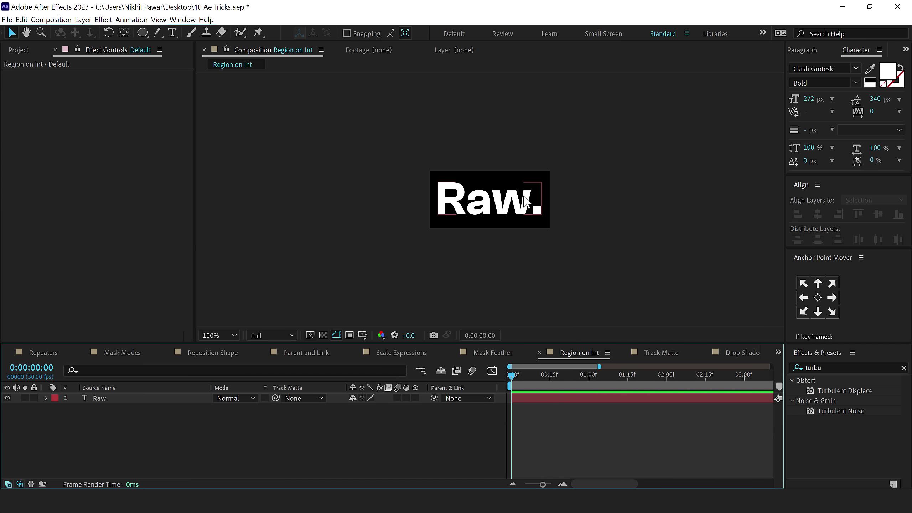
In Track Matte, move the orange circle over 1st and its Shape layer above 1st
{"action": "key", "text": "shift+period"}
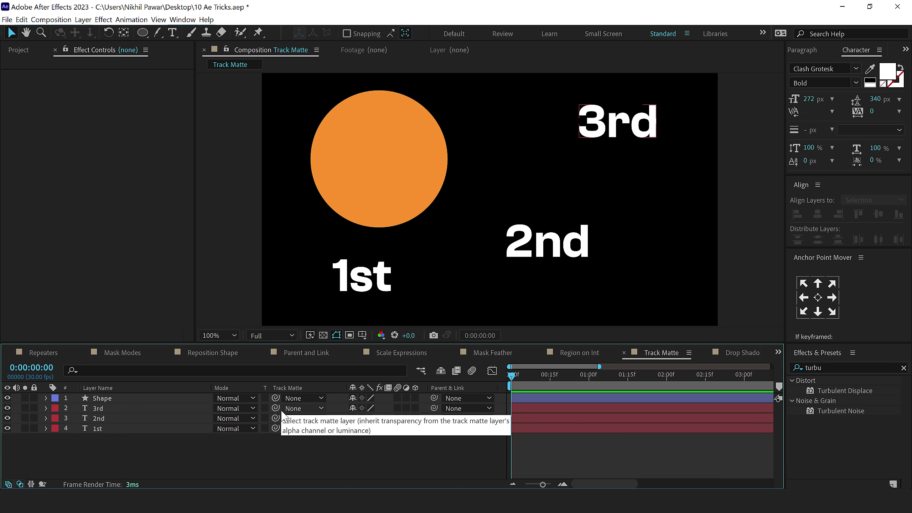
{"action": "left_click", "coordinate": [355, 138]}
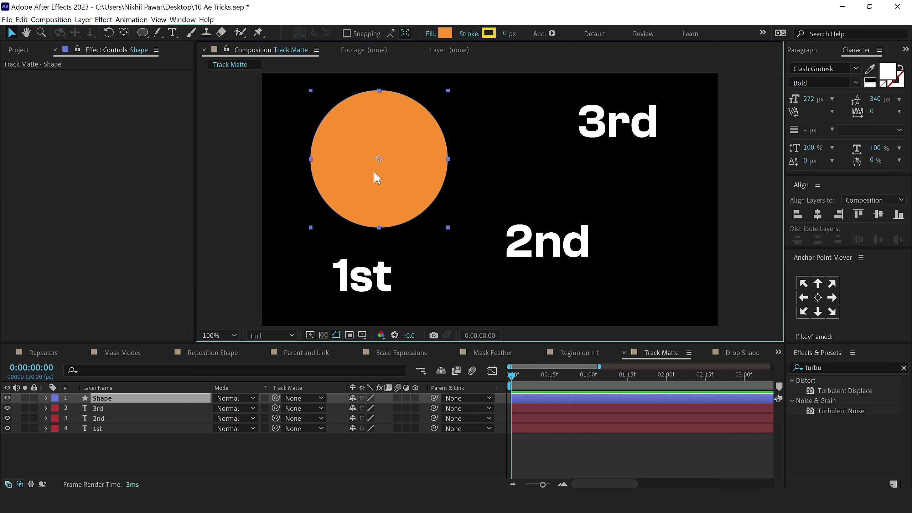
{"action": "left_click_drag", "start_coordinate": [392, 197], "coordinate": [373, 253]}
{"action": "left_click_drag", "start_coordinate": [105, 399], "coordinate": [97, 431]}
Duplicate the circle twice (Ctrl+D) and move the copies over the 2nd and 3rd text
{"action": "left_click", "coordinate": [100, 429]}
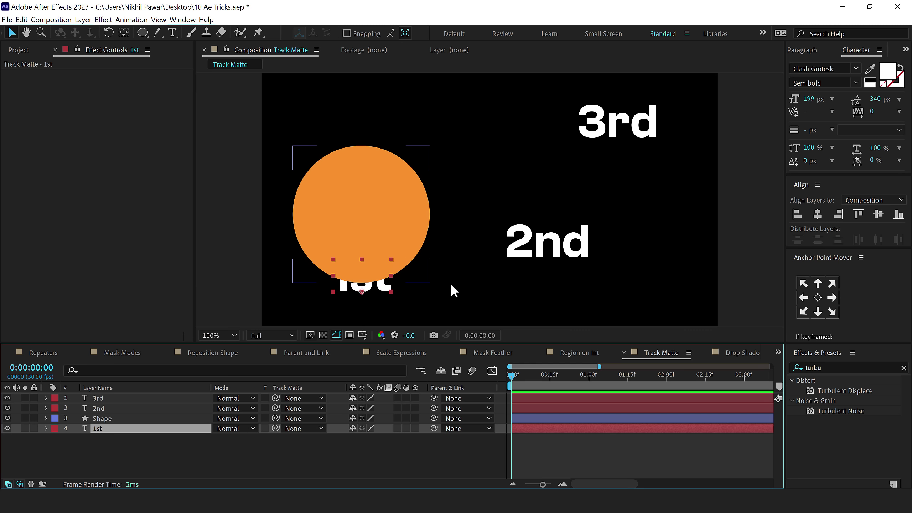
{"action": "left_click", "coordinate": [551, 253]}
{"action": "left_click", "coordinate": [623, 128]}
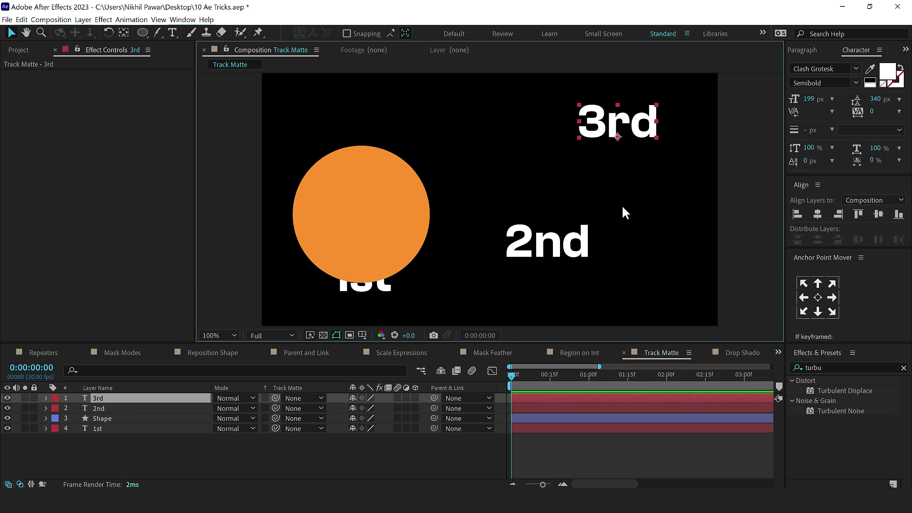
{"action": "left_click", "coordinate": [339, 273]}
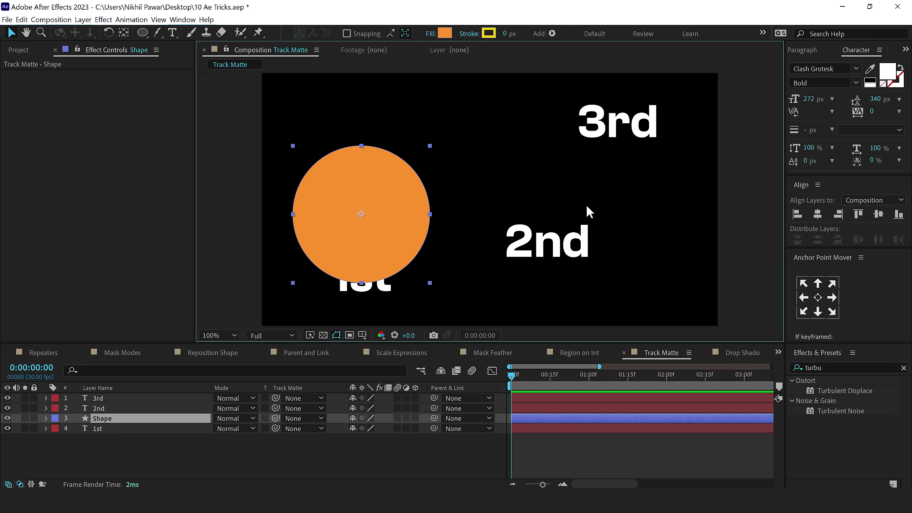
{"action": "key", "text": "ctrl+d"}
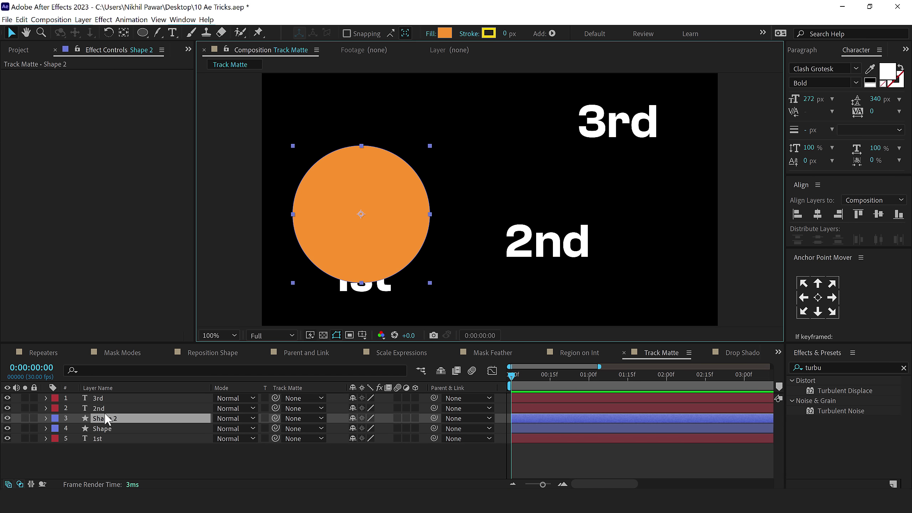
{"action": "left_click_drag", "start_coordinate": [107, 419], "coordinate": [121, 397]}
{"action": "key", "text": "ctrl+d"}
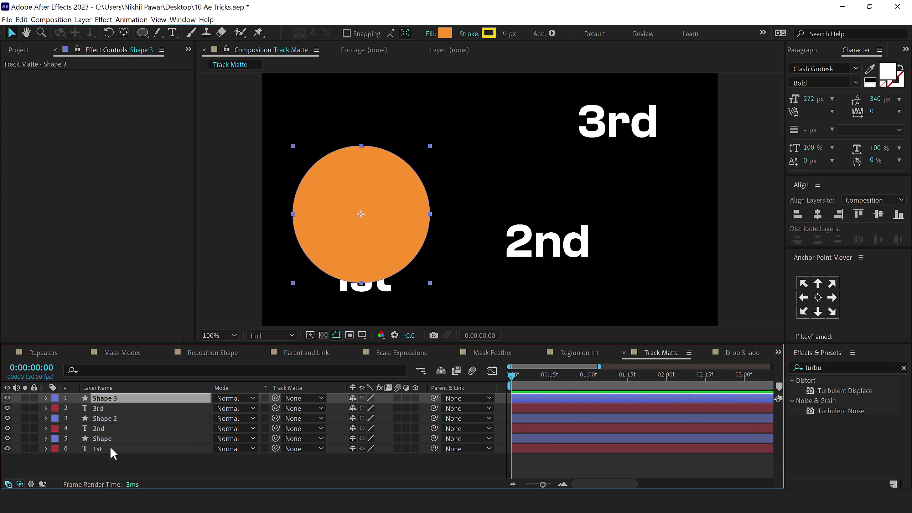
{"action": "left_click_drag", "start_coordinate": [370, 246], "coordinate": [506, 235]}
{"action": "left_click_drag", "start_coordinate": [363, 215], "coordinate": [561, 91]}
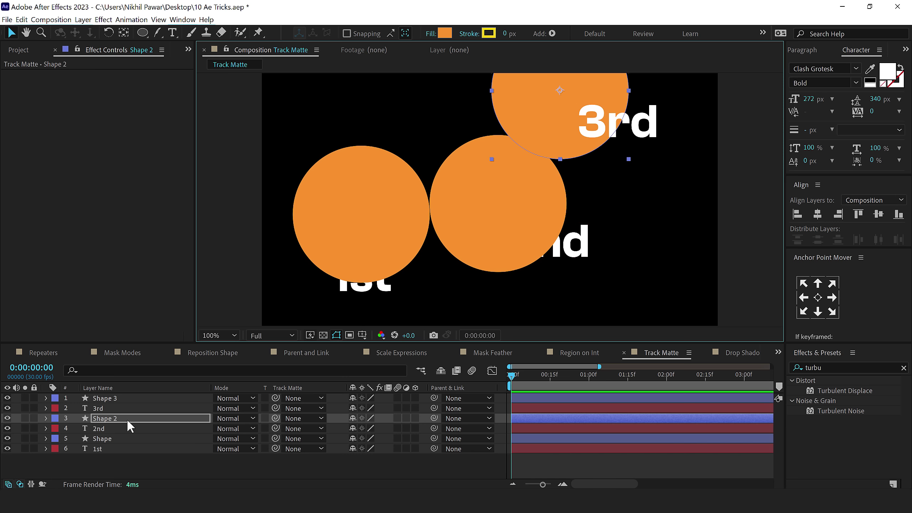
Undo the duplicate circles and drag the single Shape layer to the top of the stack
{"action": "key", "text": "ctrl+z"}
{"action": "key", "text": "ctrl+z"}
{"action": "key", "text": "ctrl+z"}
{"action": "key", "text": "ctrl+z"}
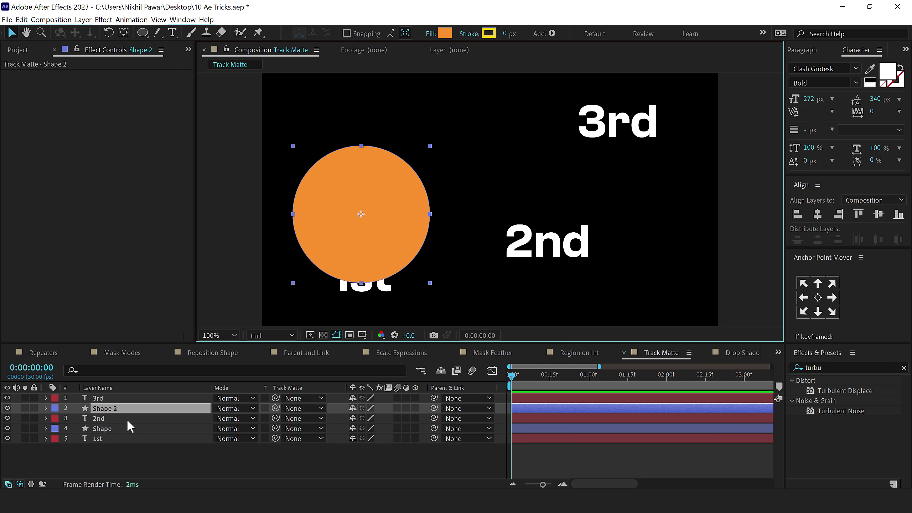
{"action": "key", "text": "ctrl+z"}
{"action": "left_click", "coordinate": [115, 439]}
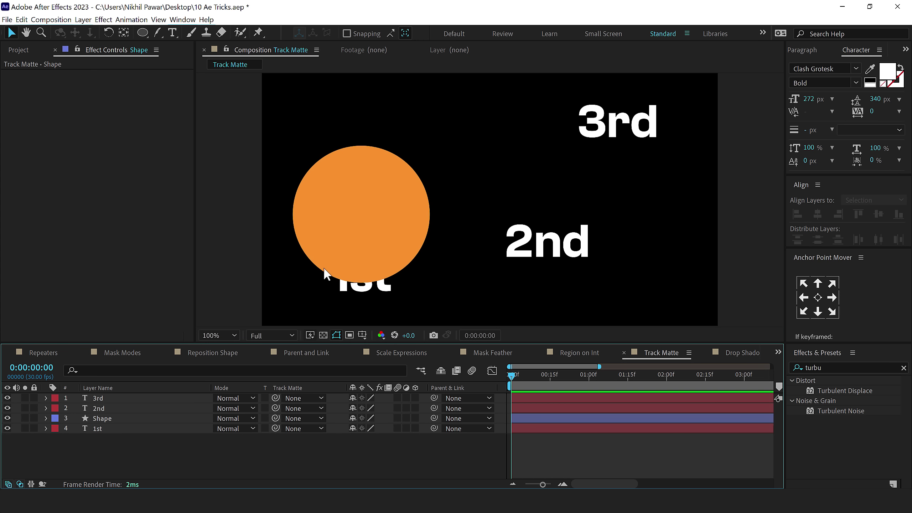
{"action": "left_click_drag", "start_coordinate": [354, 253], "coordinate": [365, 234]}
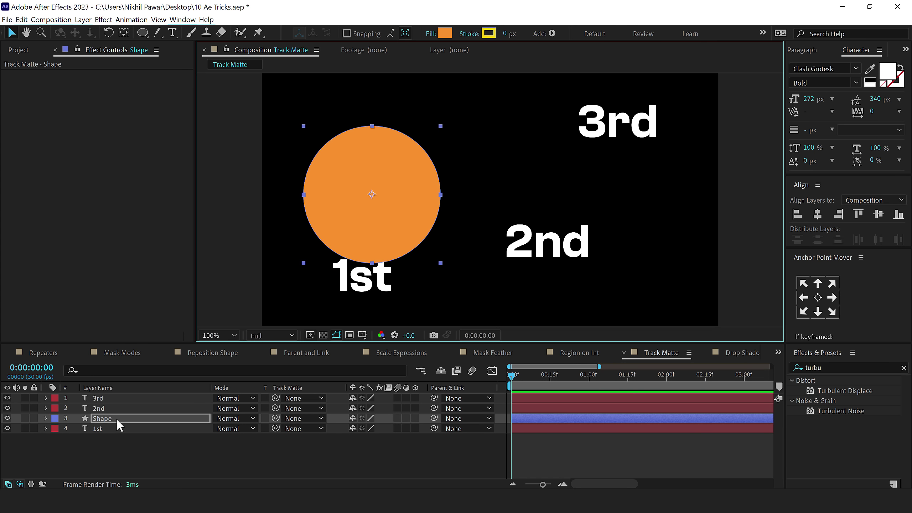
{"action": "left_click_drag", "start_coordinate": [115, 418], "coordinate": [113, 397]}
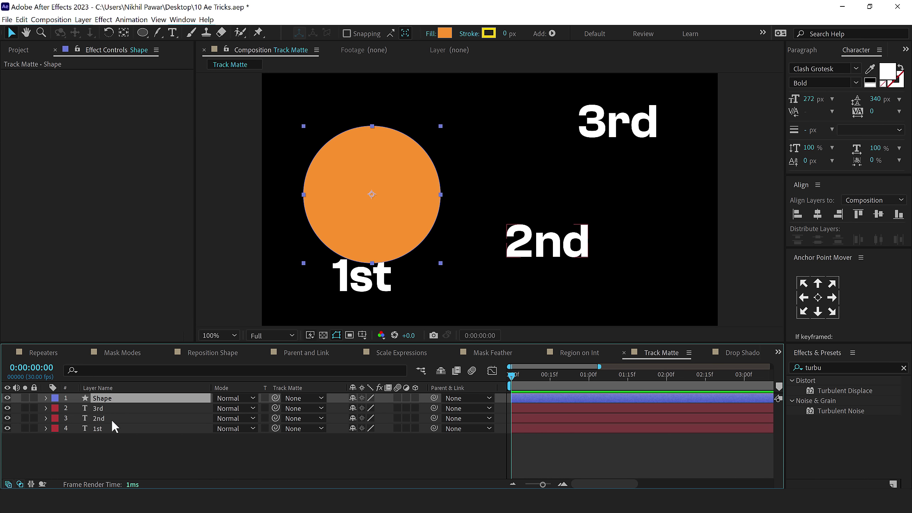
Select the 3rd, 2nd and 1st text layers and pick-whip their Track Matte to Shape
{"action": "key", "text": "ctrl+z"}
{"action": "left_click_drag", "start_coordinate": [100, 453], "coordinate": [114, 408]}
{"action": "left_click_drag", "start_coordinate": [275, 408], "coordinate": [111, 403]}
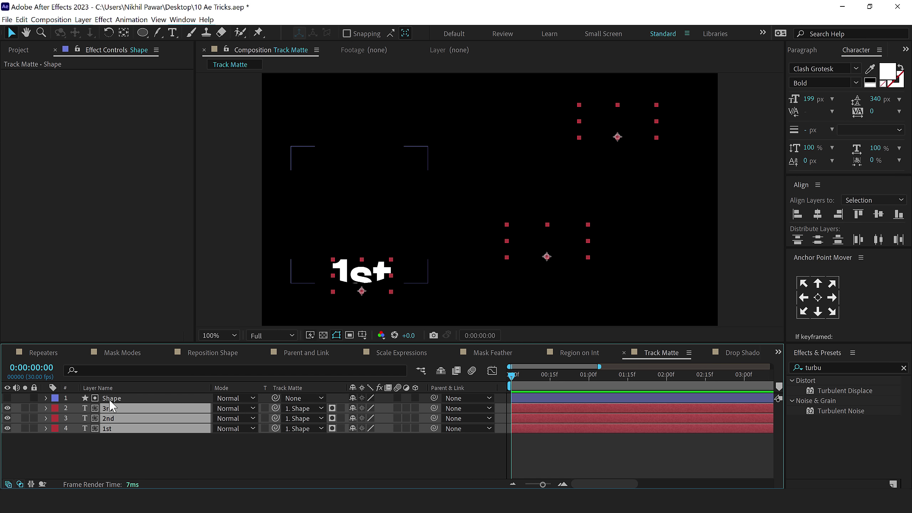
{"action": "left_click", "coordinate": [157, 443]}
Drag the circle matte across the viewer to reveal each word in turn
{"action": "left_click", "coordinate": [111, 399]}
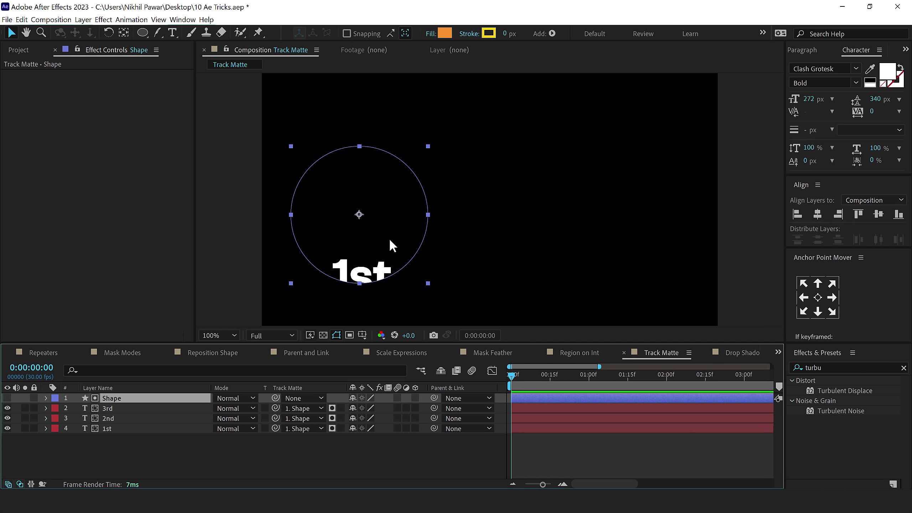
{"action": "mouse_move", "coordinate": [391, 240]}
{"action": "left_mouse_down"}
{"action": "mouse_move", "coordinate": [572, 189]}
{"action": "mouse_move", "coordinate": [609, 197]}
{"action": "mouse_move", "coordinate": [376, 244]}
{"action": "left_mouse_up"}
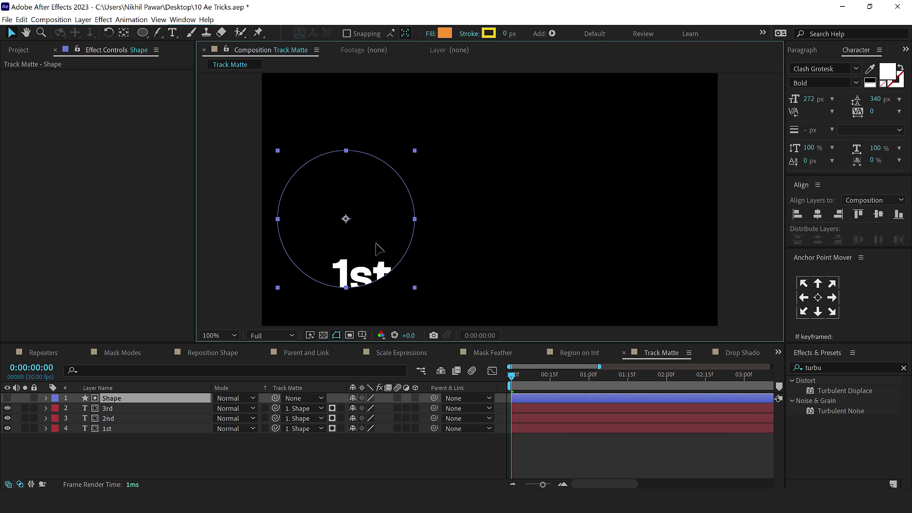
{"action": "key", "text": "ctrl+z"}
{"action": "left_click", "coordinate": [114, 399]}
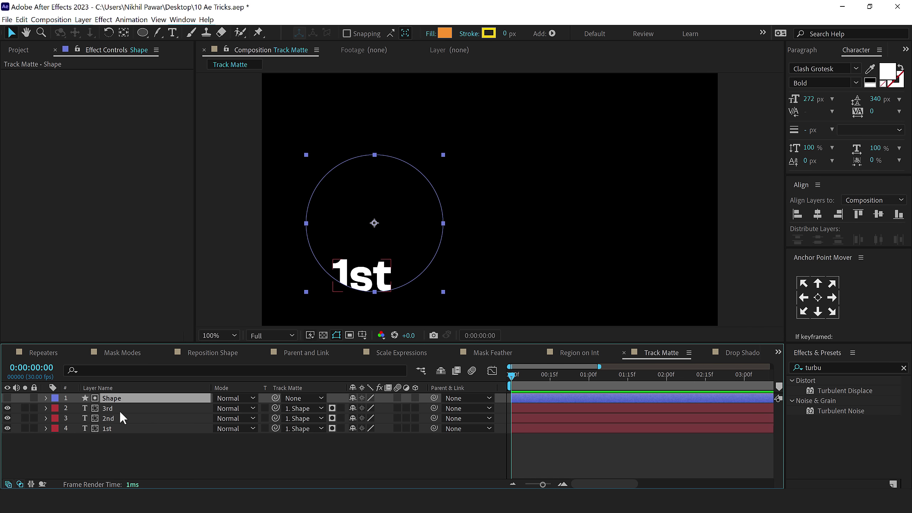
{"action": "left_click_drag", "start_coordinate": [399, 233], "coordinate": [486, 203]}
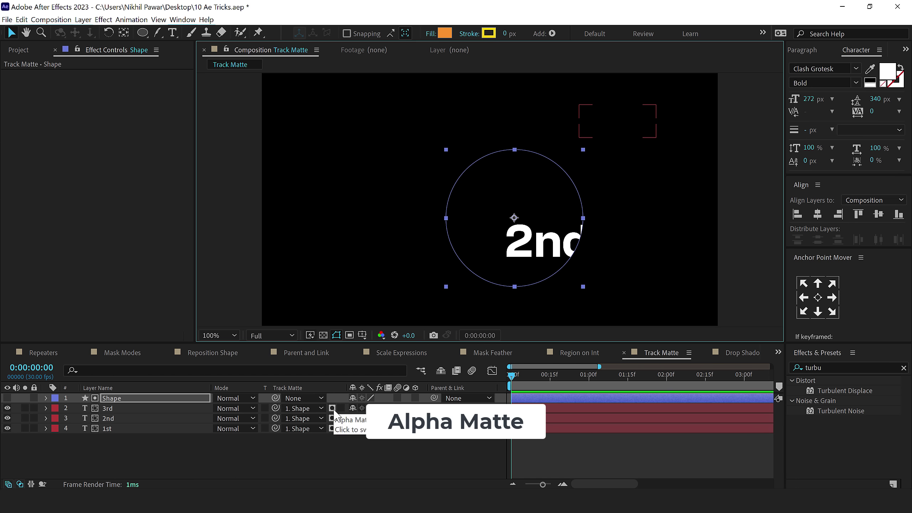
Switch the text layers' matte to luma, then back to alpha
{"action": "left_click", "coordinate": [108, 428]}
{"action": "left_click", "coordinate": [107, 409], "text": "shift"}
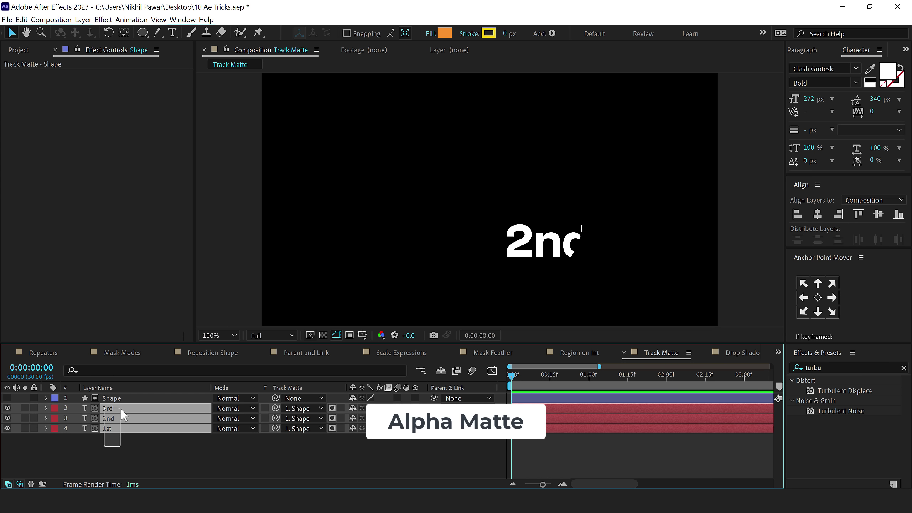
{"action": "left_click", "coordinate": [333, 412]}
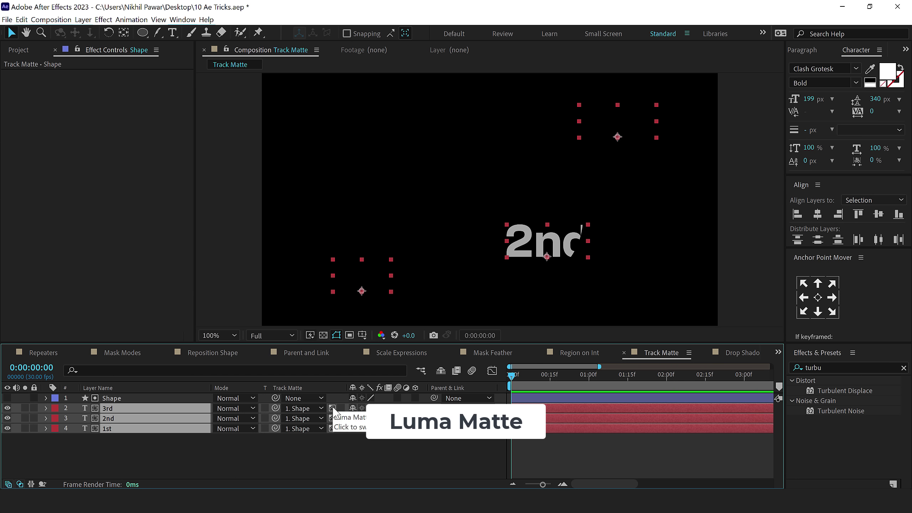
{"action": "left_click", "coordinate": [333, 410]}
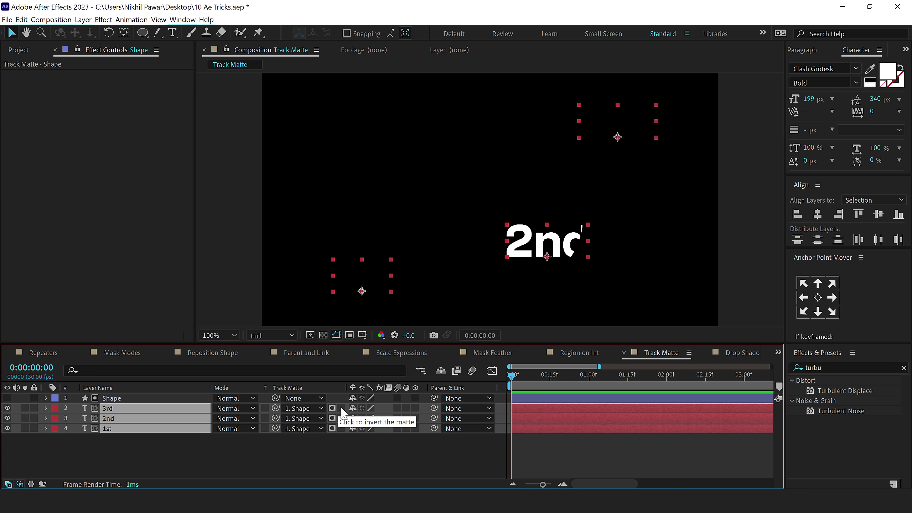
Try an inverted luma matte, return to plain alpha, and open the Drop Shadow comp
{"action": "left_click", "coordinate": [341, 410]}
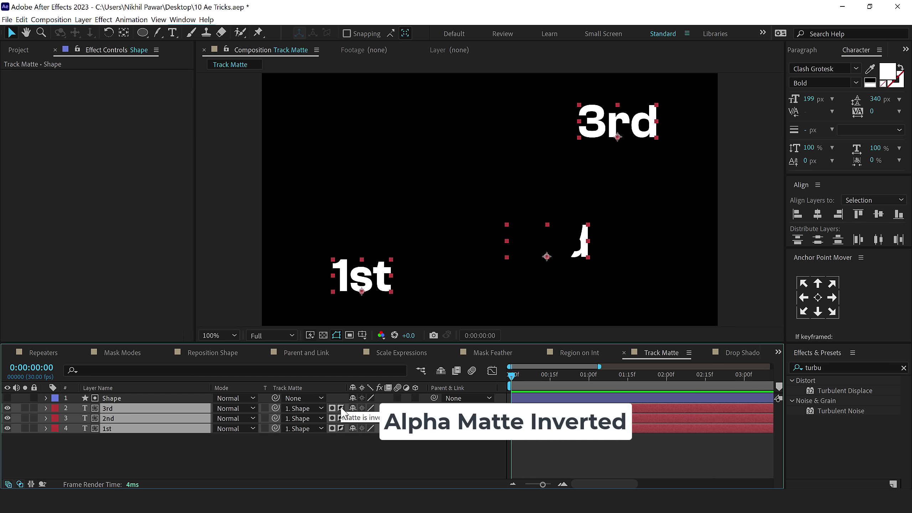
{"action": "left_click", "coordinate": [332, 409]}
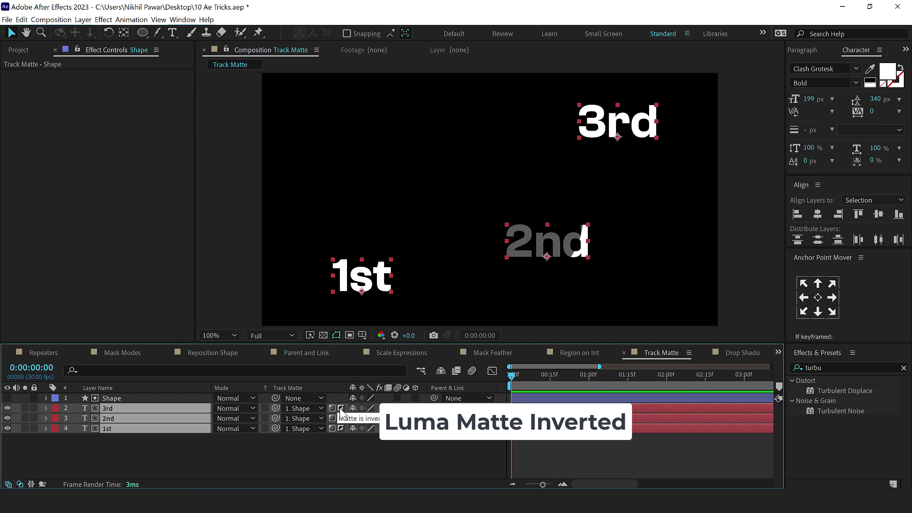
{"action": "left_click", "coordinate": [341, 410]}
{"action": "left_click", "coordinate": [332, 409]}
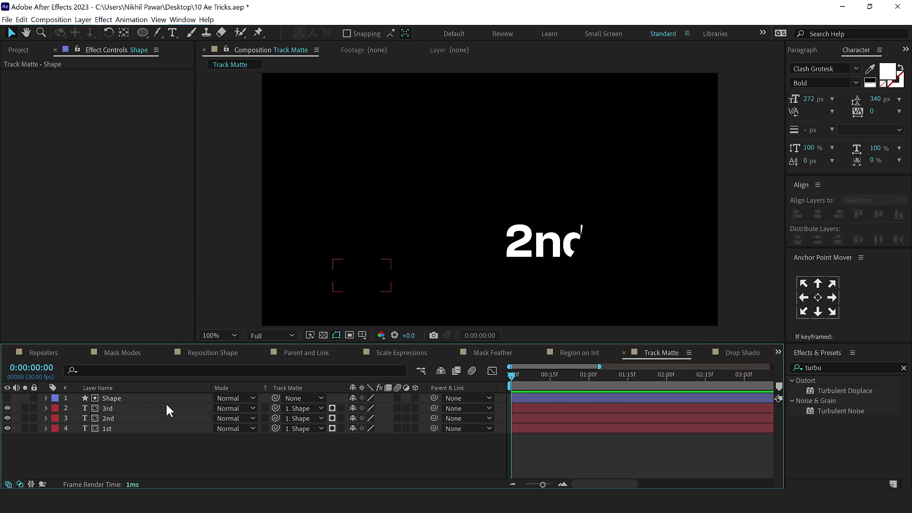
{"action": "left_click", "coordinate": [128, 399]}
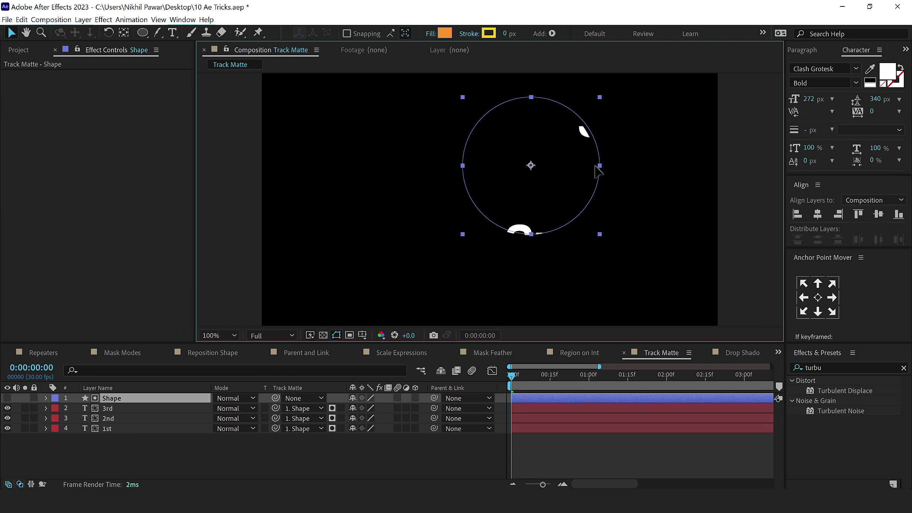
{"action": "left_click", "coordinate": [739, 353]}
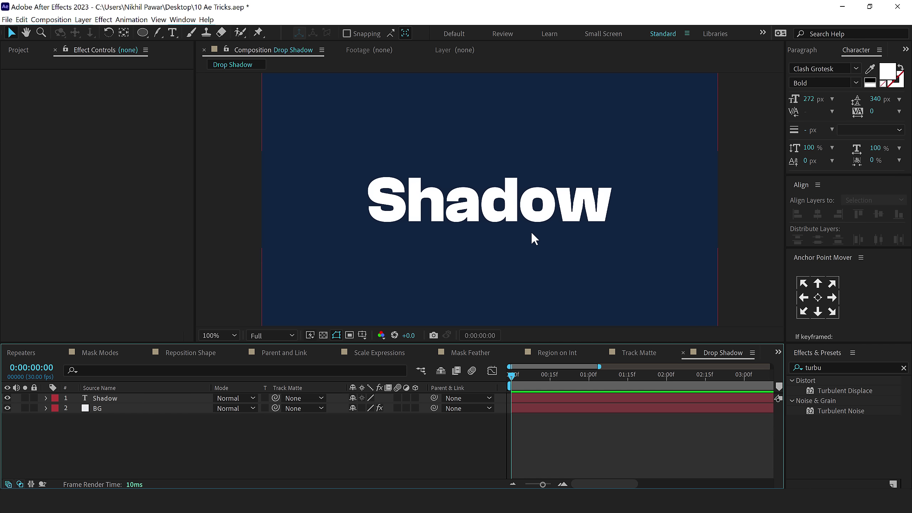
With the Shadow text layer selected, search Effects & Presets for 'drop sha'
{"action": "left_click", "coordinate": [120, 398]}
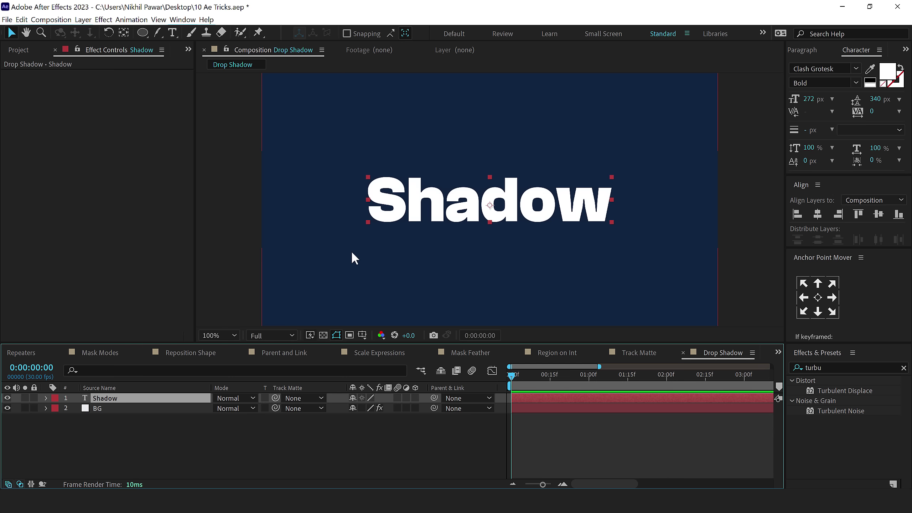
{"action": "left_click", "coordinate": [835, 366]}
{"action": "type", "text": "dro"}
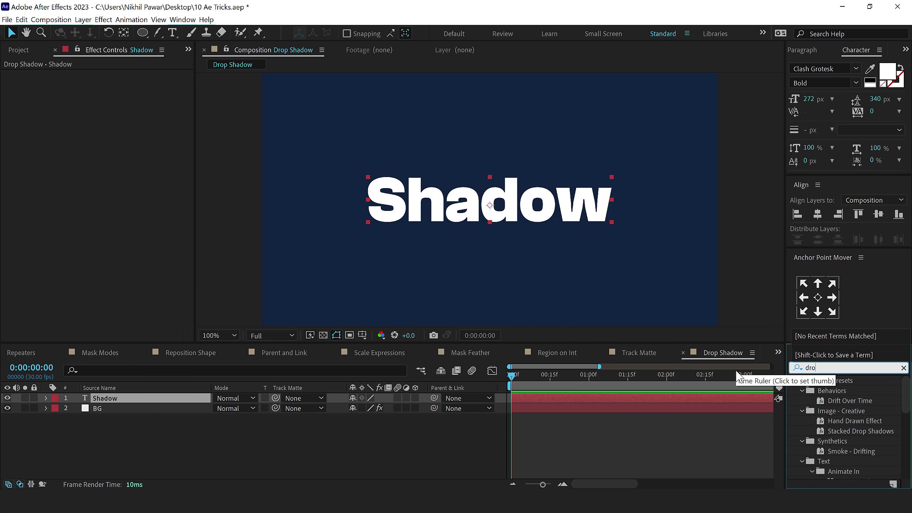
{"action": "type", "text": "p sha"}
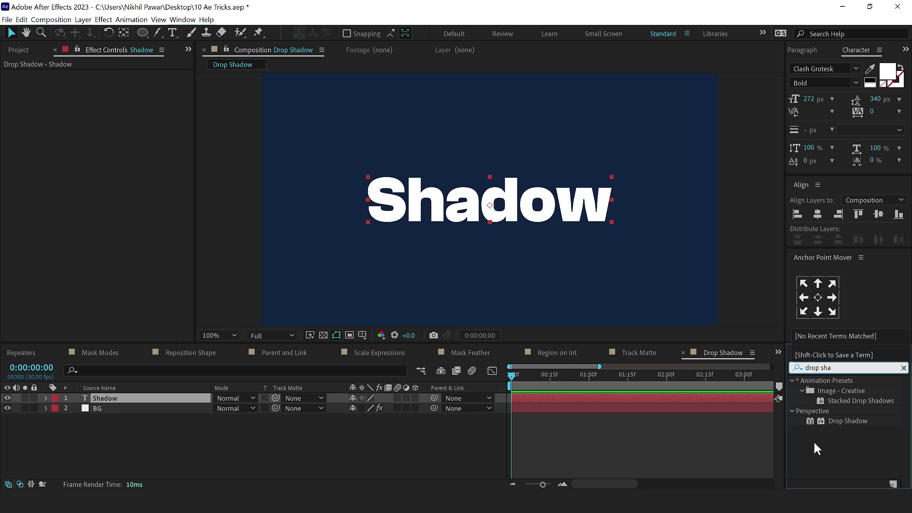
Apply Drop Shadow to Shadow, increase distance and softness, and set a dark navy colour
{"action": "double_click", "coordinate": [840, 421]}
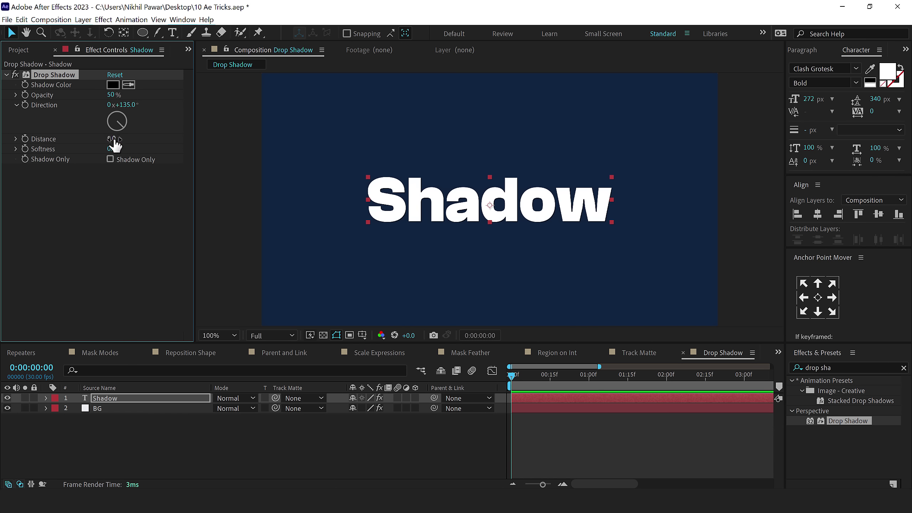
{"action": "left_click_drag", "start_coordinate": [115, 144], "coordinate": [245, 145]}
{"action": "left_click", "coordinate": [114, 85]}
{"action": "left_click_drag", "start_coordinate": [281, 271], "coordinate": [322, 288]}
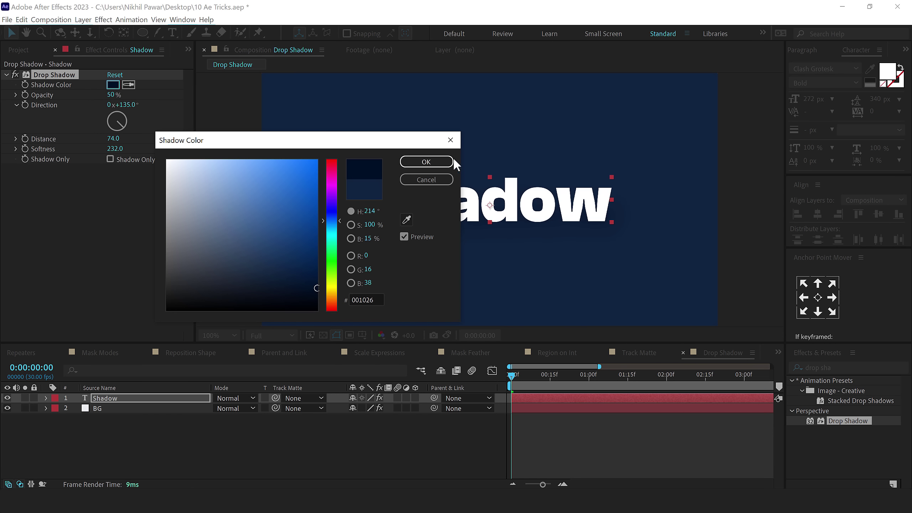
{"action": "left_click", "coordinate": [426, 162]}
Raise the shadow opacity to 100% and push the distance out to 132
{"action": "left_click_drag", "start_coordinate": [129, 94], "coordinate": [224, 94]}
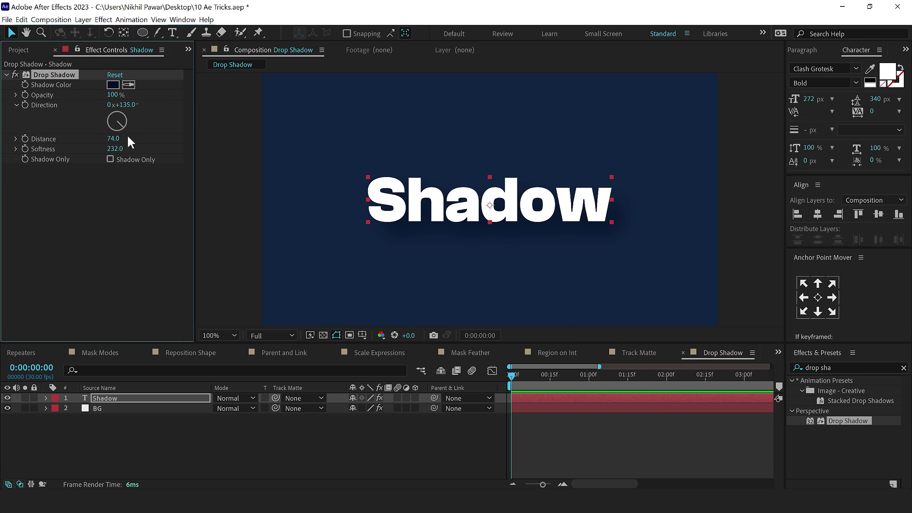
{"action": "left_click_drag", "start_coordinate": [116, 138], "coordinate": [184, 151]}
{"action": "scroll", "coordinate": [570, 271], "scroll_direction": "up", "scroll_amount": 2}
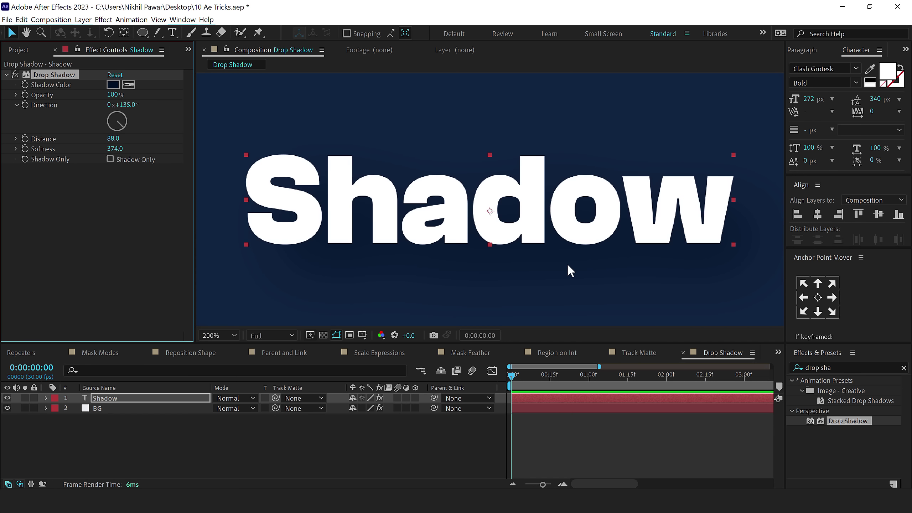
{"action": "scroll", "coordinate": [568, 263], "scroll_direction": "down", "scroll_amount": 2}
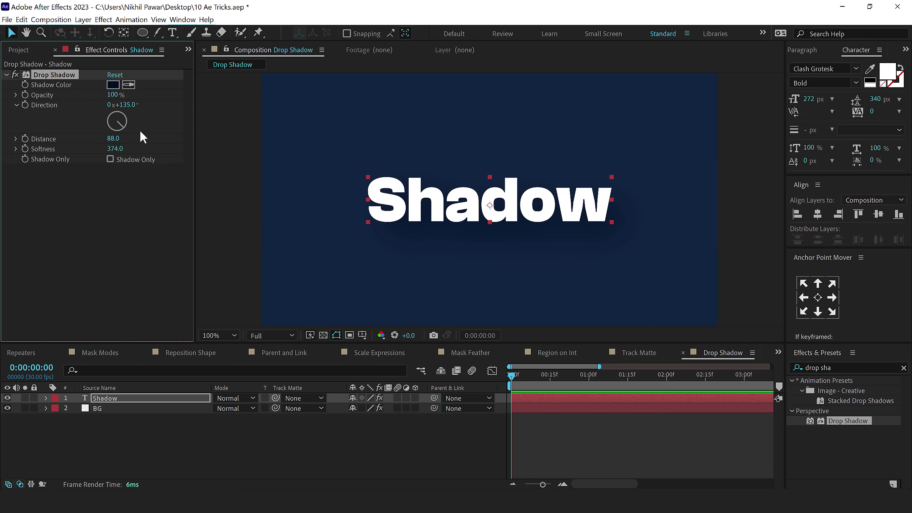
Re-pick a dark navy shadow colour and reselect the Drop Shadow effect
{"action": "left_click", "coordinate": [113, 85]}
{"action": "left_click_drag", "start_coordinate": [318, 306], "coordinate": [317, 280]}
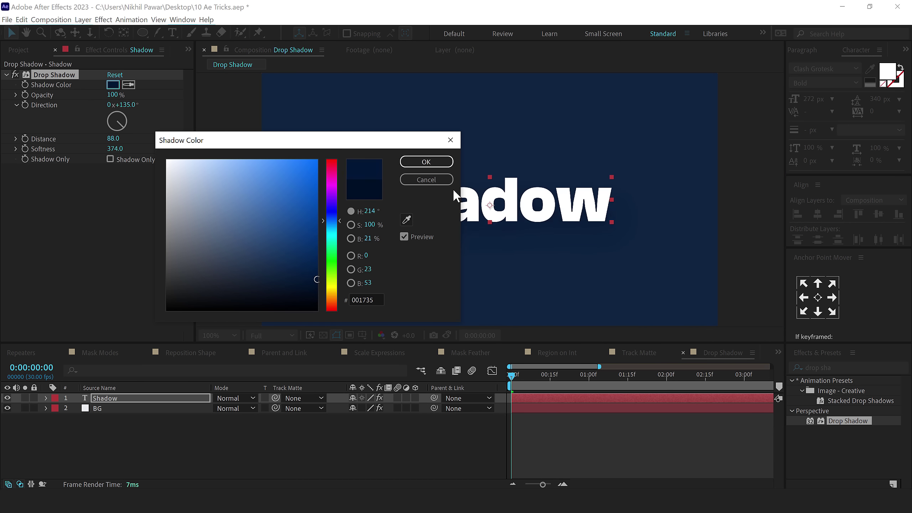
{"action": "left_click", "coordinate": [426, 161]}
{"action": "scroll", "coordinate": [594, 251], "scroll_direction": "up", "scroll_amount": 2}
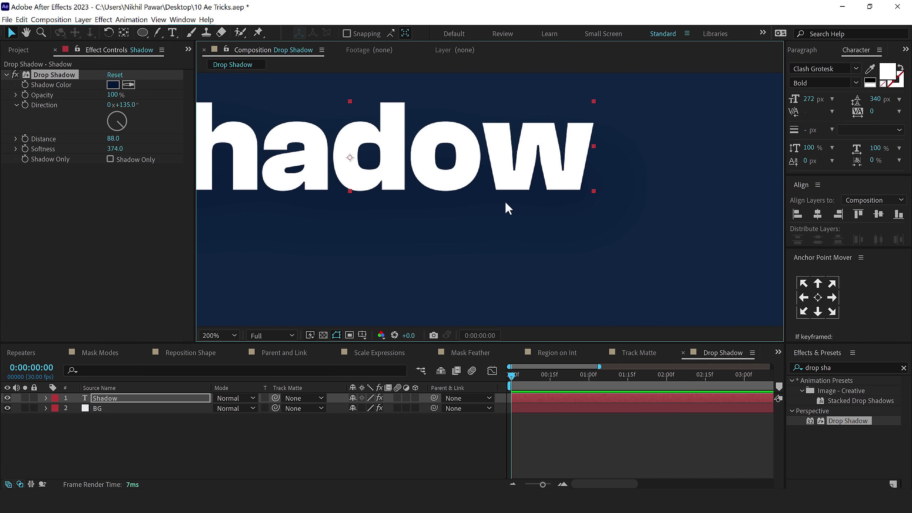
{"action": "scroll", "coordinate": [539, 213], "scroll_direction": "down", "scroll_amount": 2}
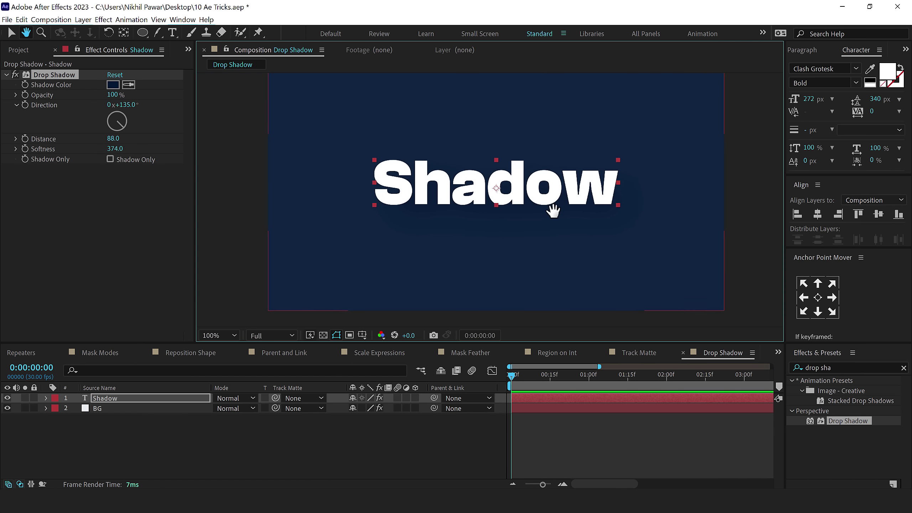
{"action": "key", "text": "v"}
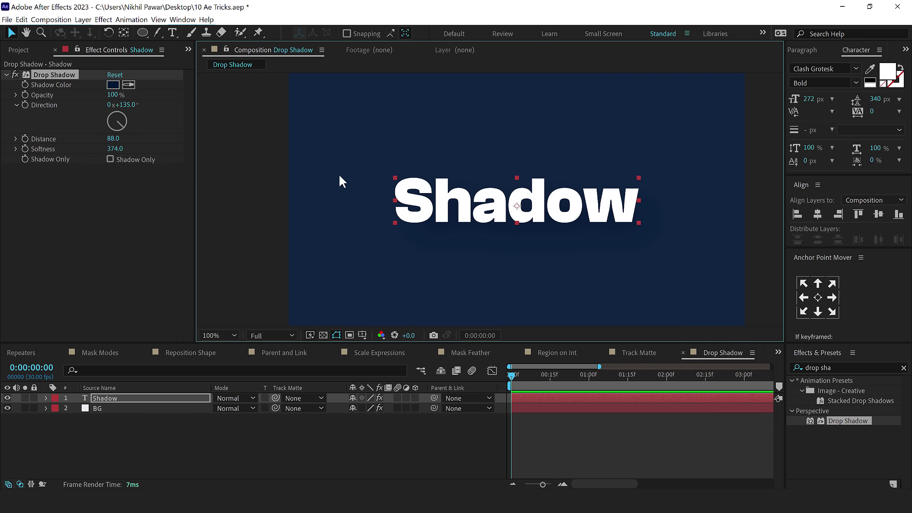
{"action": "left_click", "coordinate": [61, 74]}
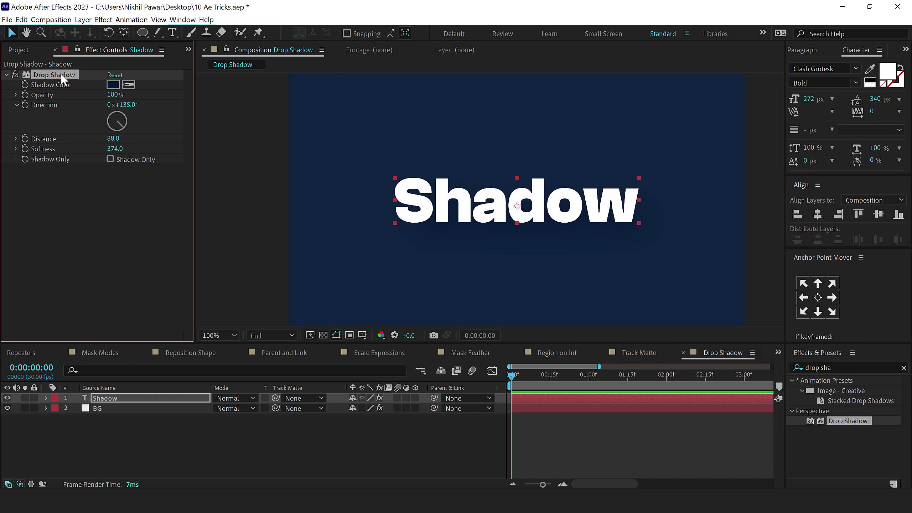
Delete the Shadow text's Drop Shadow effect and add a Drop Shadow layer style instead
{"action": "key", "text": "Delete"}
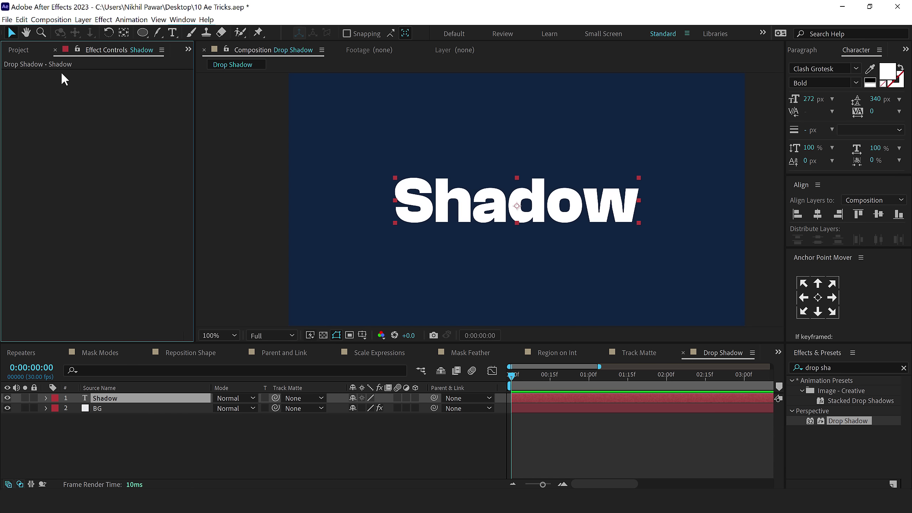
{"action": "right_click", "coordinate": [143, 402]}
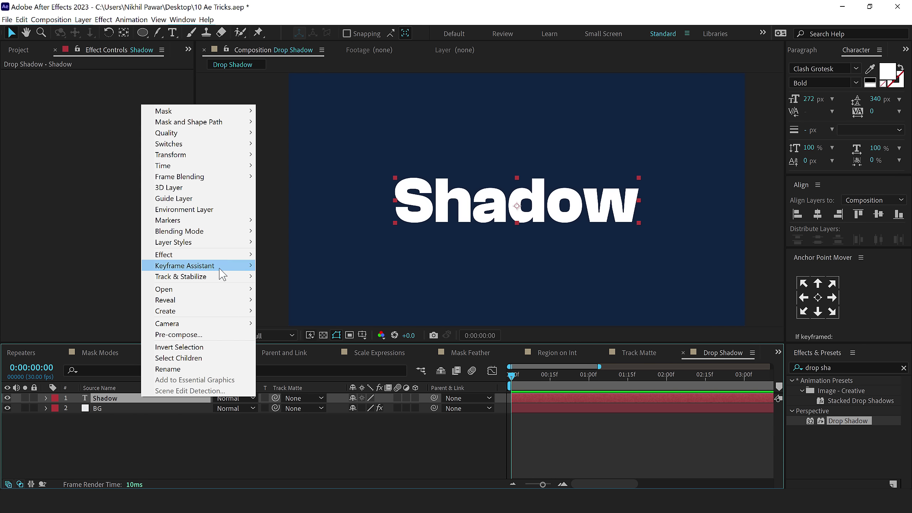
{"action": "mouse_move", "coordinate": [230, 244]}
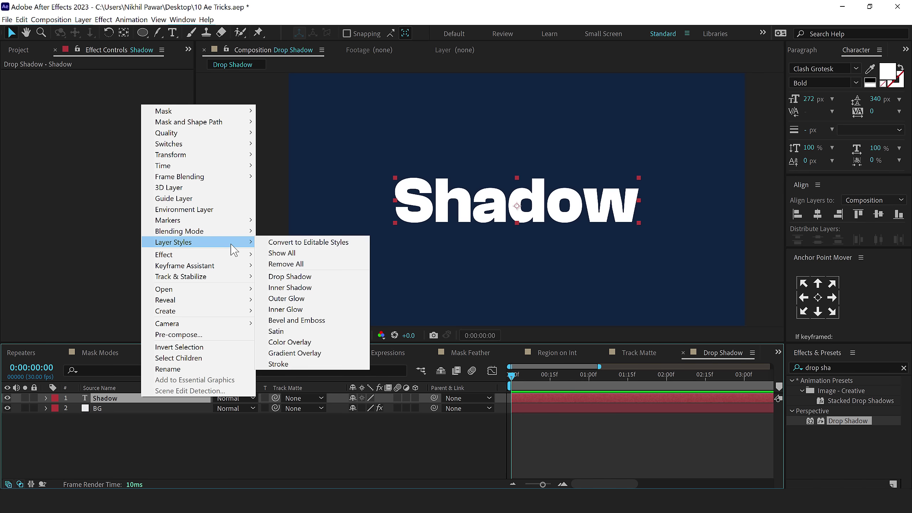
{"action": "left_click", "coordinate": [282, 276]}
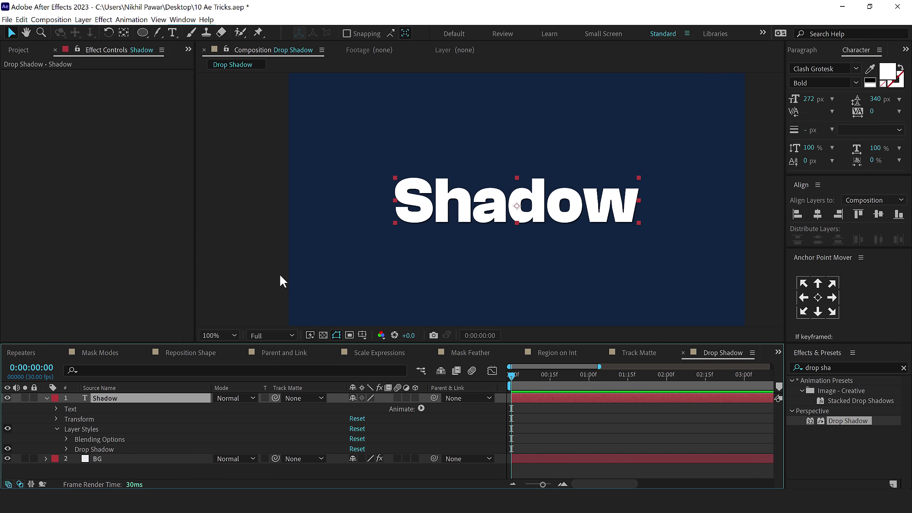
{"action": "left_click", "coordinate": [66, 450]}
Set the layer-style drop shadow to 100% opacity, distance 59, size 187 and 3% noise
{"action": "left_click_drag", "start_coordinate": [149, 344], "coordinate": [148, 214]}
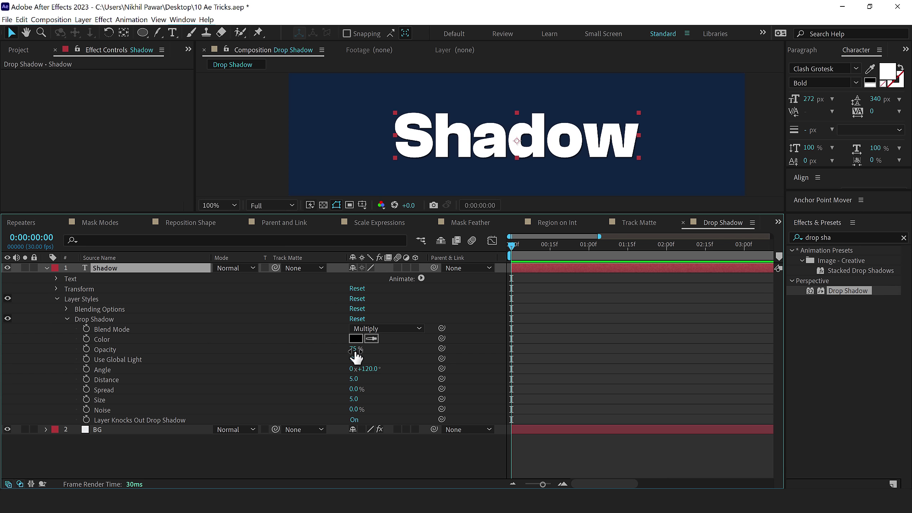
{"action": "left_click_drag", "start_coordinate": [357, 356], "coordinate": [420, 344]}
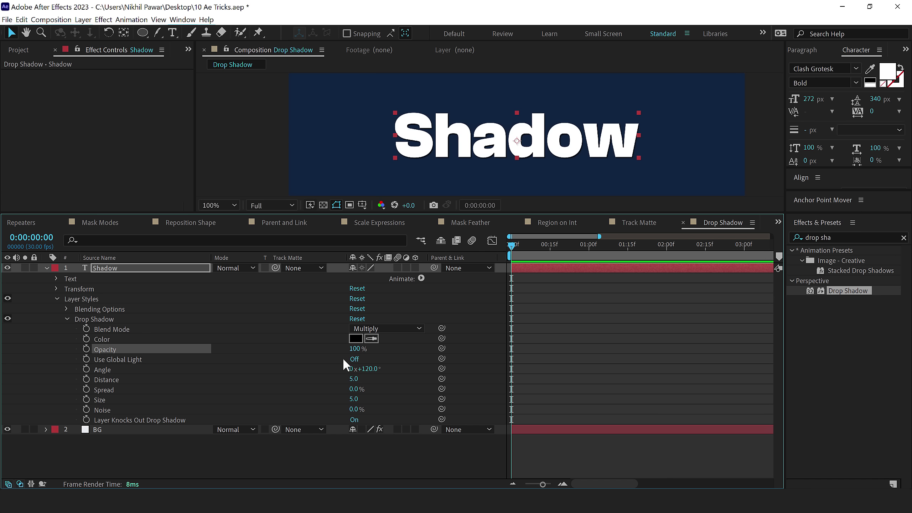
{"action": "left_click_drag", "start_coordinate": [354, 381], "coordinate": [425, 397]}
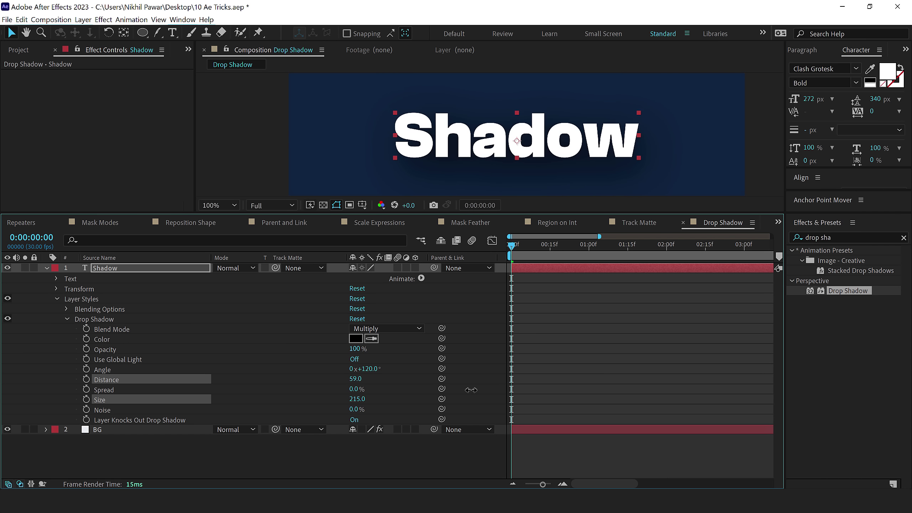
{"action": "scroll", "coordinate": [684, 131], "scroll_direction": "up", "scroll_amount": 2}
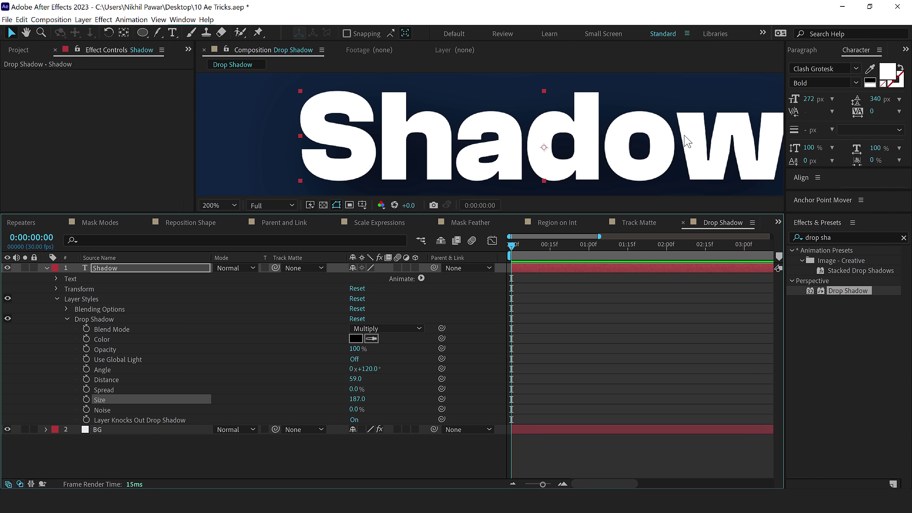
{"action": "left_click_drag", "start_coordinate": [548, 155], "coordinate": [540, 124]}
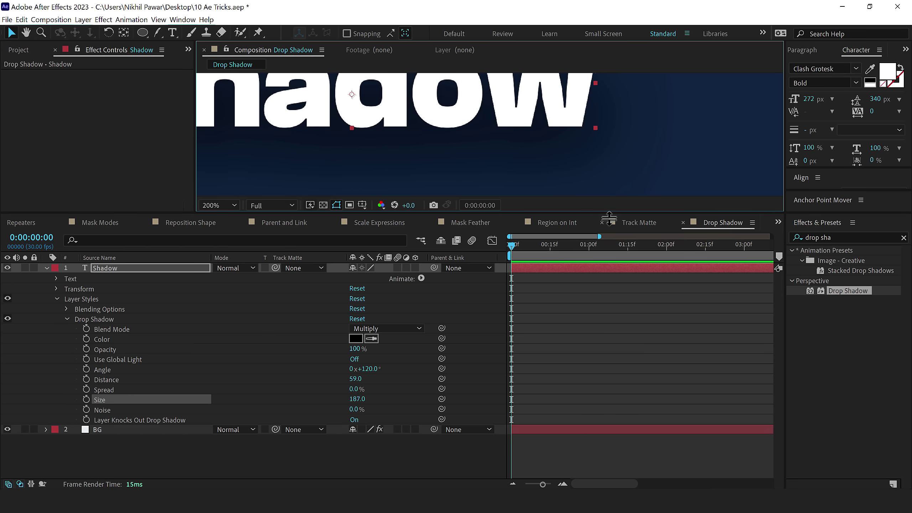
{"action": "left_click", "coordinate": [356, 409]}
{"action": "type", "text": "2"}
{"action": "key", "text": "BackSpace"}
{"action": "type", "text": "3"}
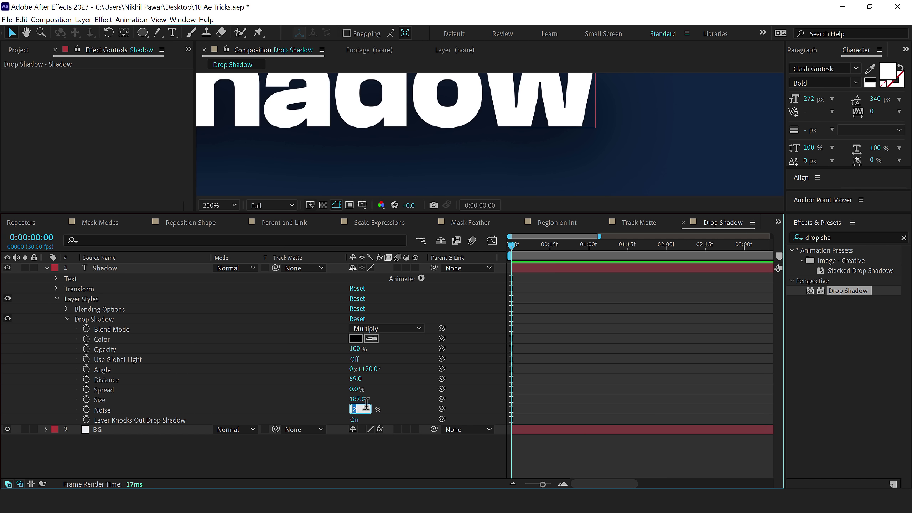
{"action": "key", "text": "Return"}
Change the Shadow text's layer-style drop shadow colour from black to dark navy 021735
{"action": "left_click_drag", "start_coordinate": [384, 213], "coordinate": [387, 331]}
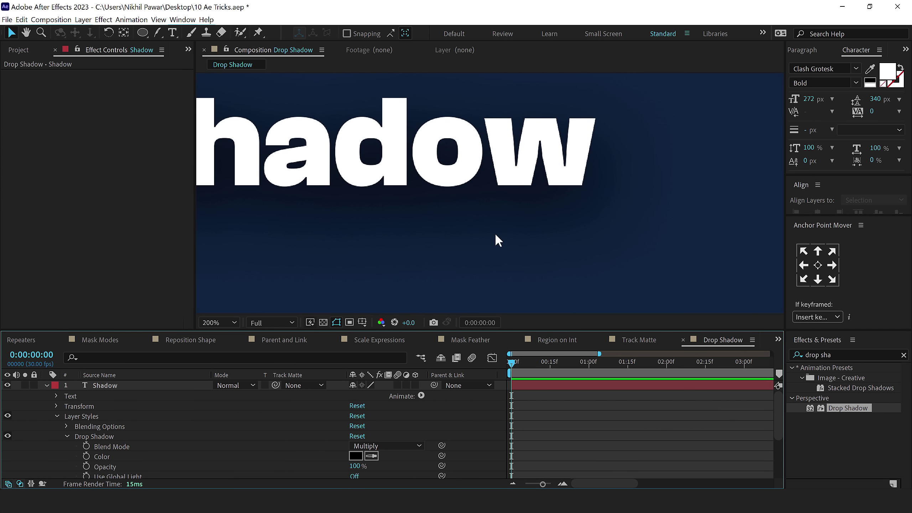
{"action": "left_click_drag", "start_coordinate": [484, 197], "coordinate": [554, 224]}
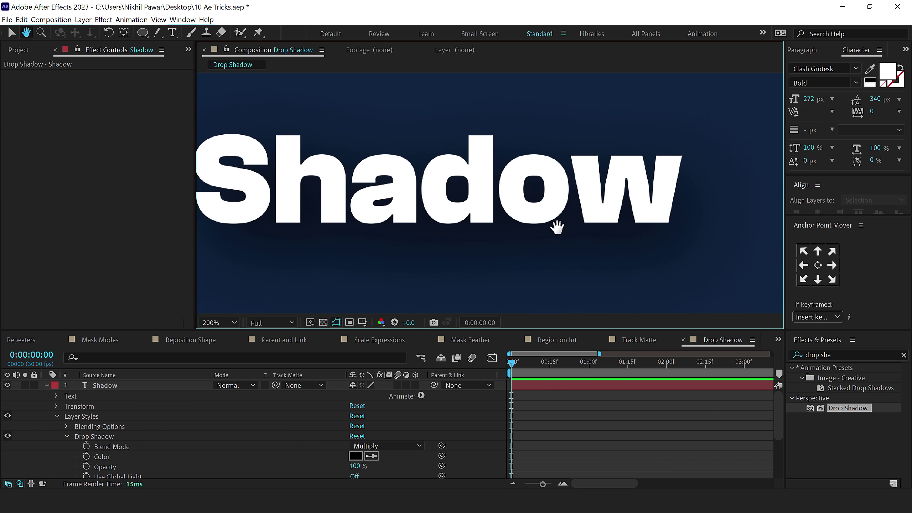
{"action": "left_click", "coordinate": [372, 455]}
{"action": "left_click", "coordinate": [741, 285]}
{"action": "left_click", "coordinate": [356, 456]}
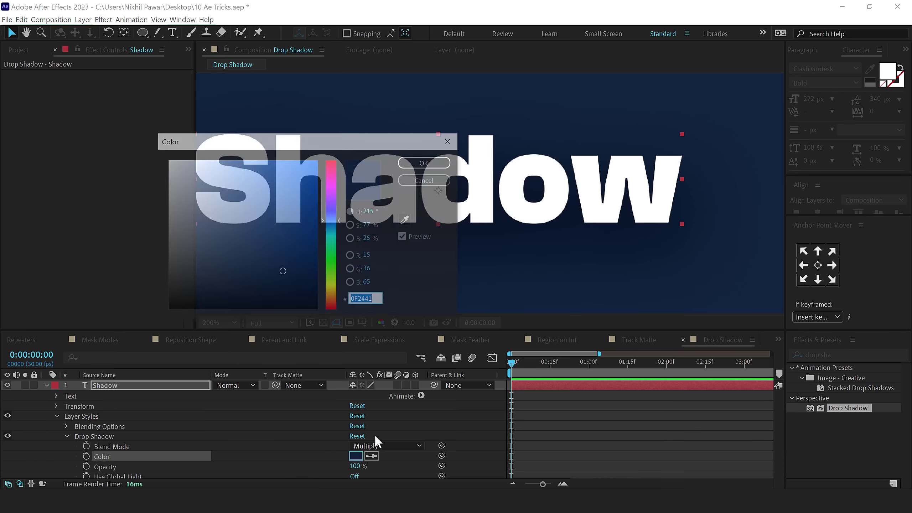
{"action": "left_click_drag", "start_coordinate": [175, 260], "coordinate": [175, 249]}
{"action": "mouse_move", "coordinate": [277, 189]}
{"action": "left_mouse_down"}
{"action": "mouse_move", "coordinate": [316, 196]}
{"action": "mouse_move", "coordinate": [312, 279]}
{"action": "left_mouse_up"}
{"action": "left_click", "coordinate": [426, 161]}
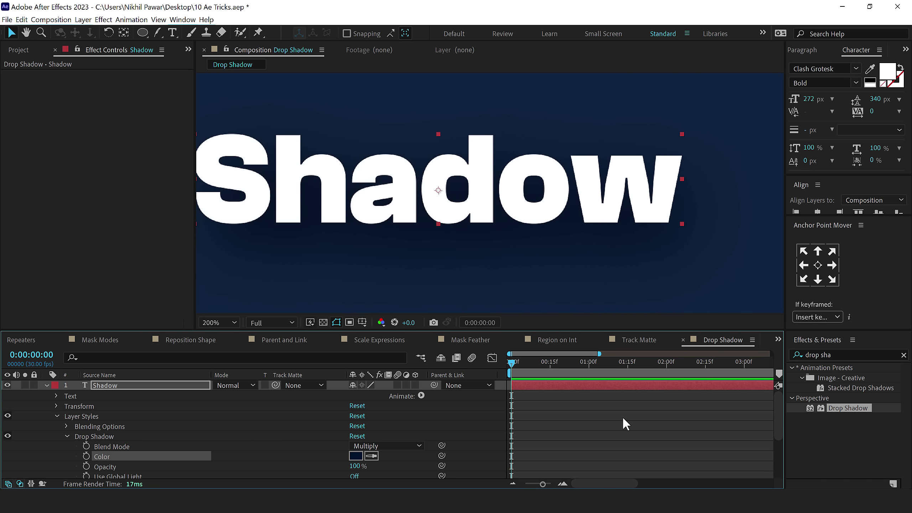
{"action": "left_click", "coordinate": [542, 298]}
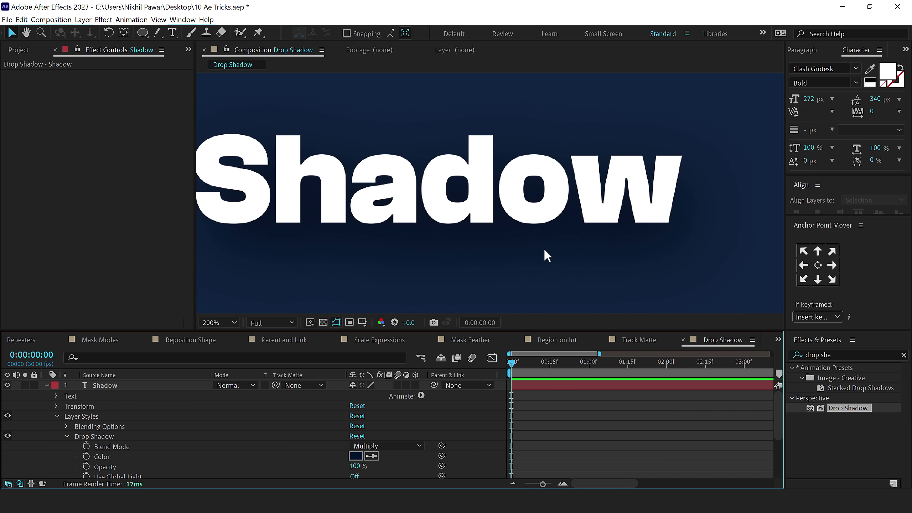
{"action": "left_click", "coordinate": [63, 427]}
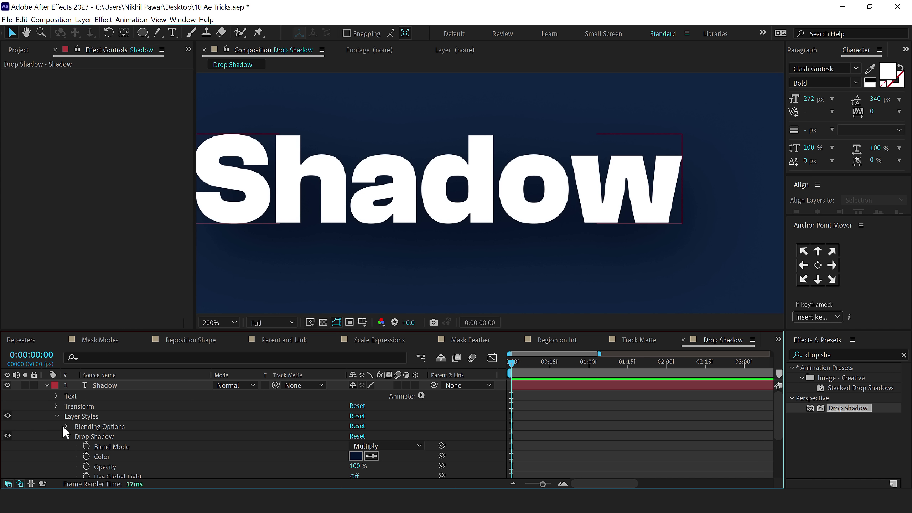